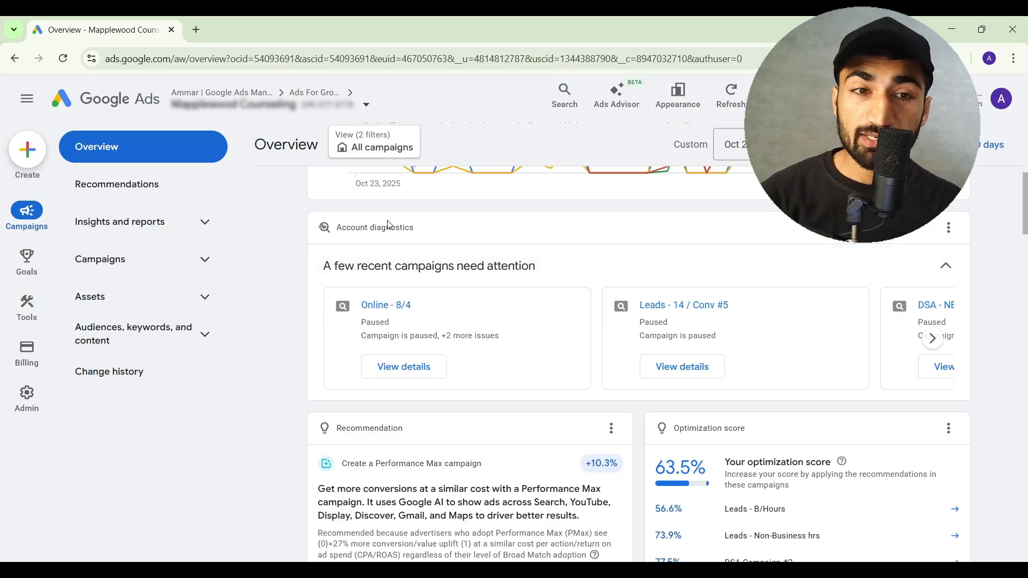
Open the account's campaigns list and sort the campaign table by Conversions
click(185, 263)
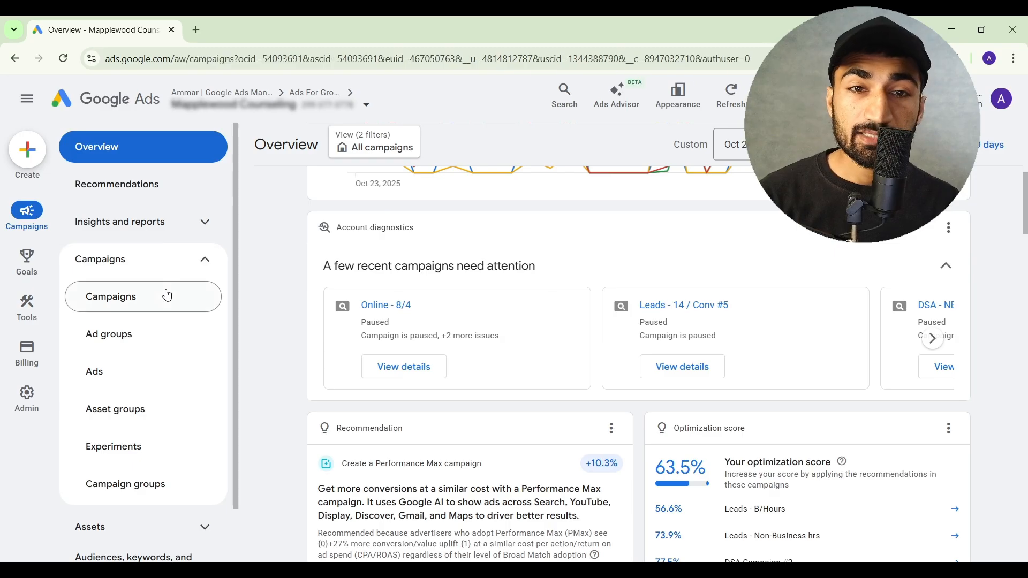
scroll(580, 403, down, 5)
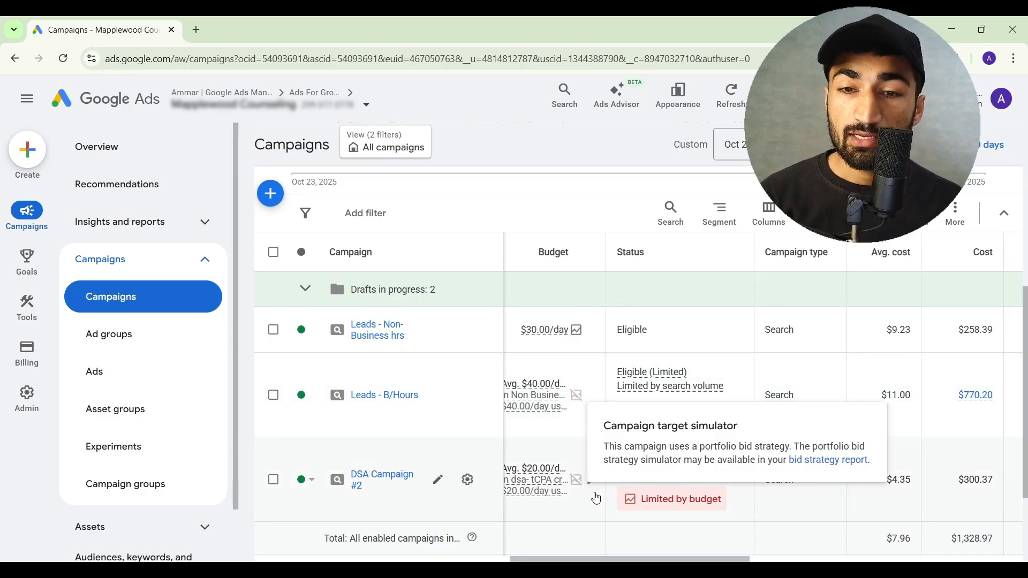
scroll(589, 482, right, 3)
scroll(597, 498, right, 8)
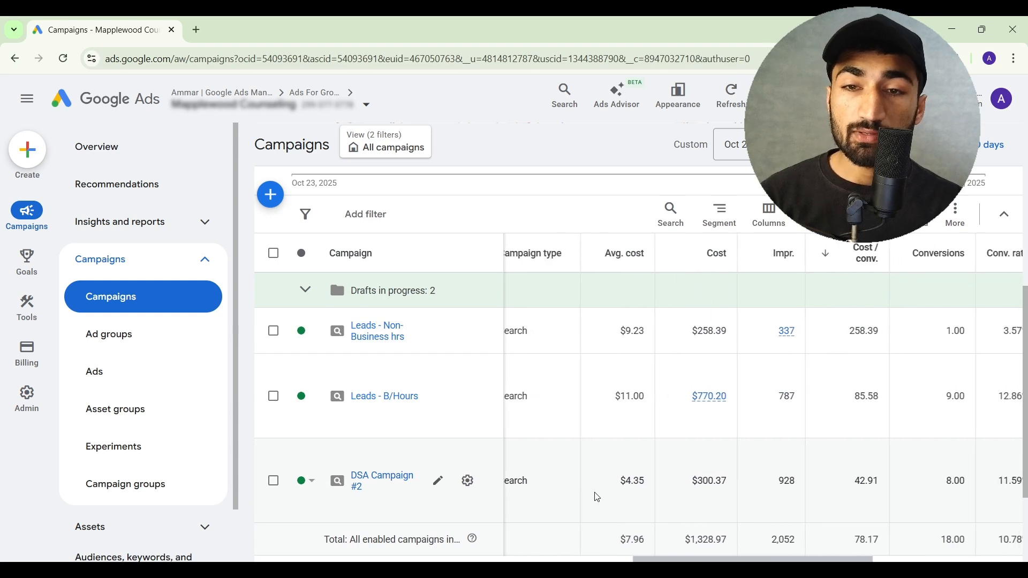
click(798, 271)
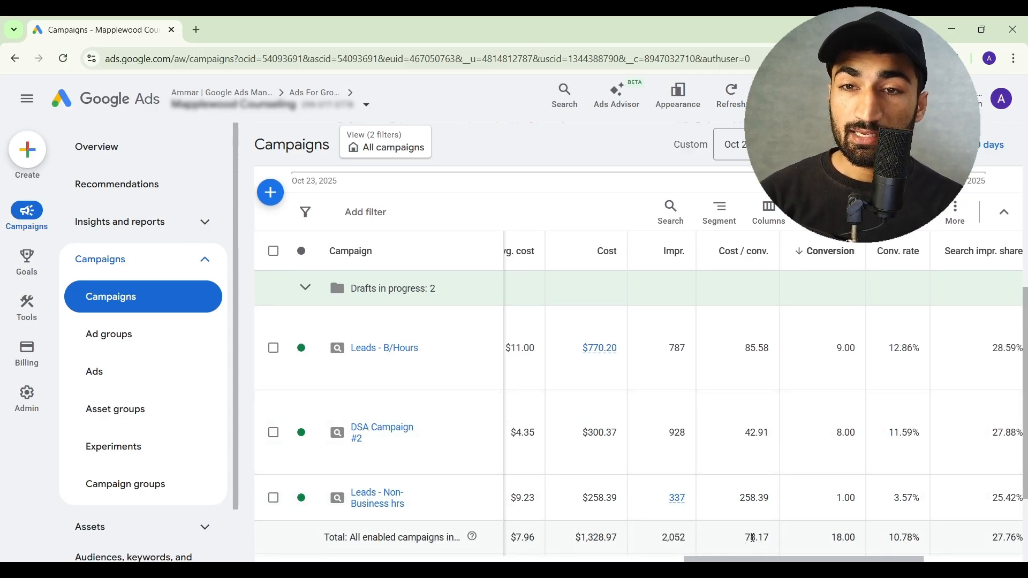
Compare the cost per conversion of DSA Campaign #2 with Leads - B/Hours and the total for all enabled campaigns
double_click(753, 538)
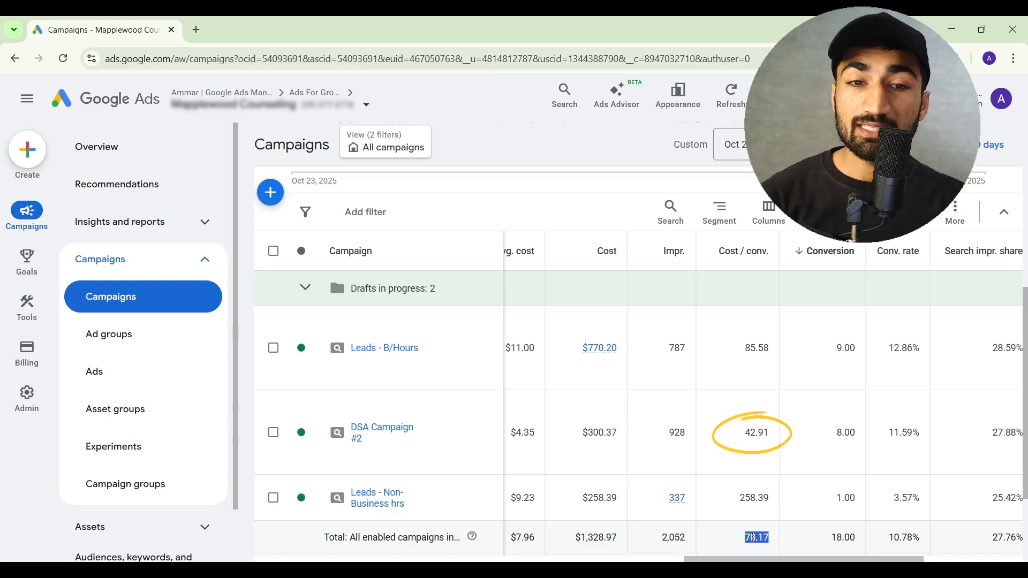
double_click(753, 434)
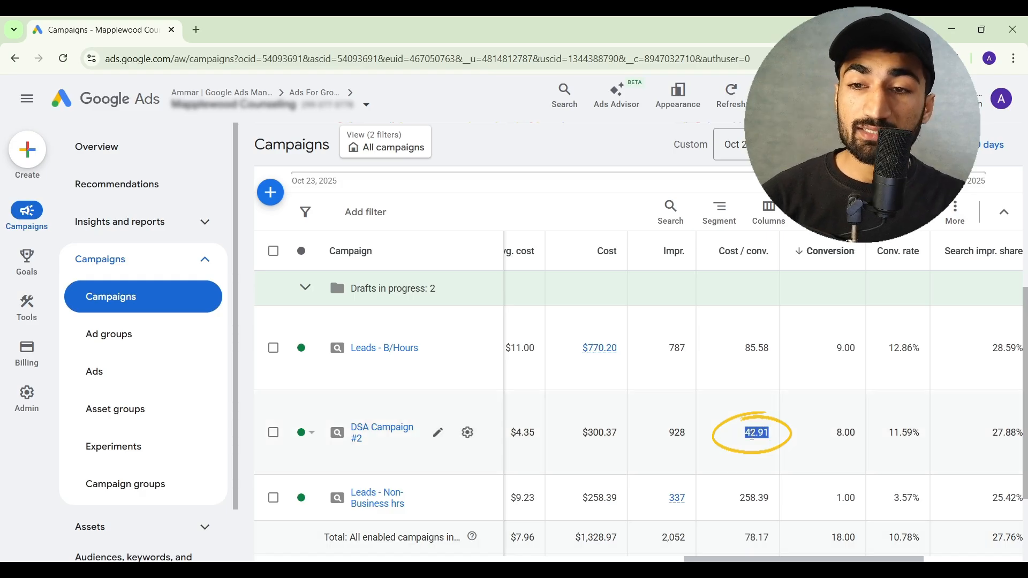
click(753, 434)
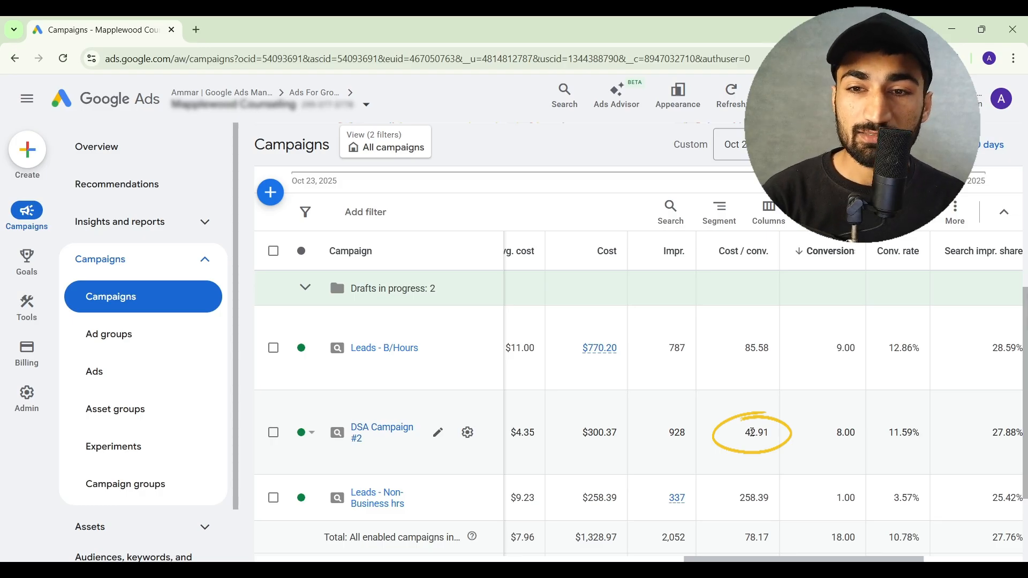
drag(749, 349, 767, 351)
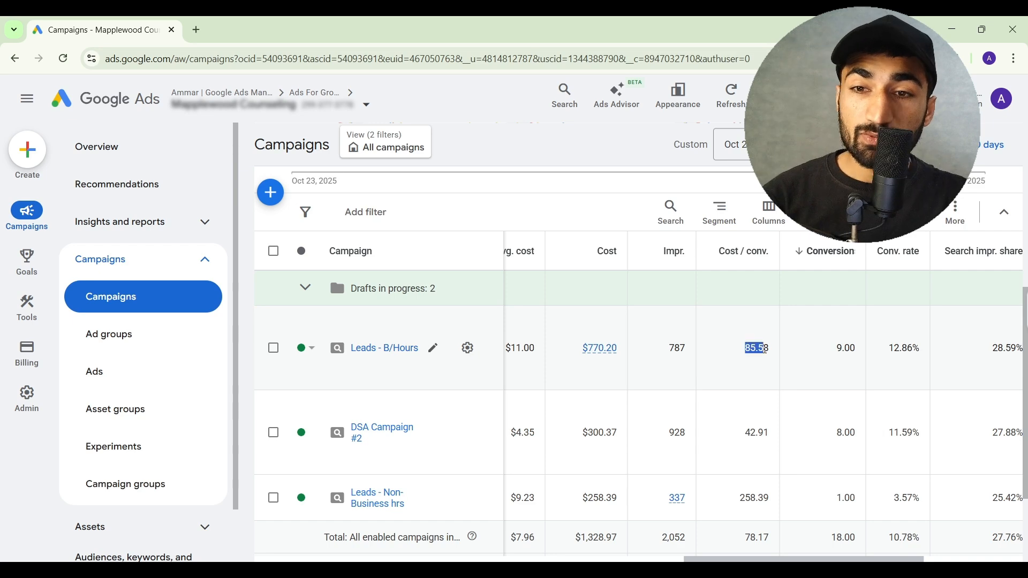
double_click(757, 434)
click(757, 437)
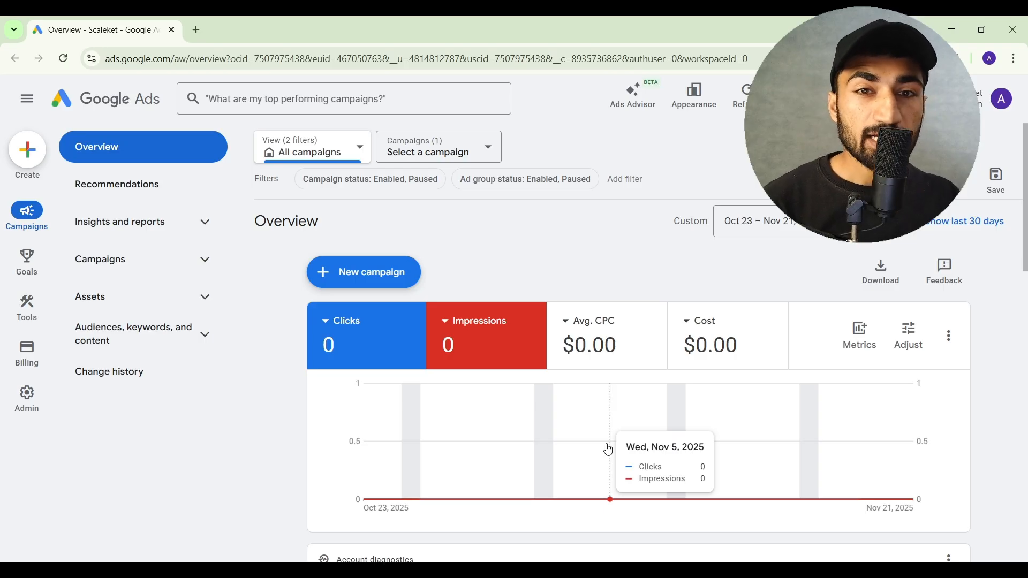
Start a new campaign without guidance and choose Search as the campaign type
click(30, 154)
click(33, 159)
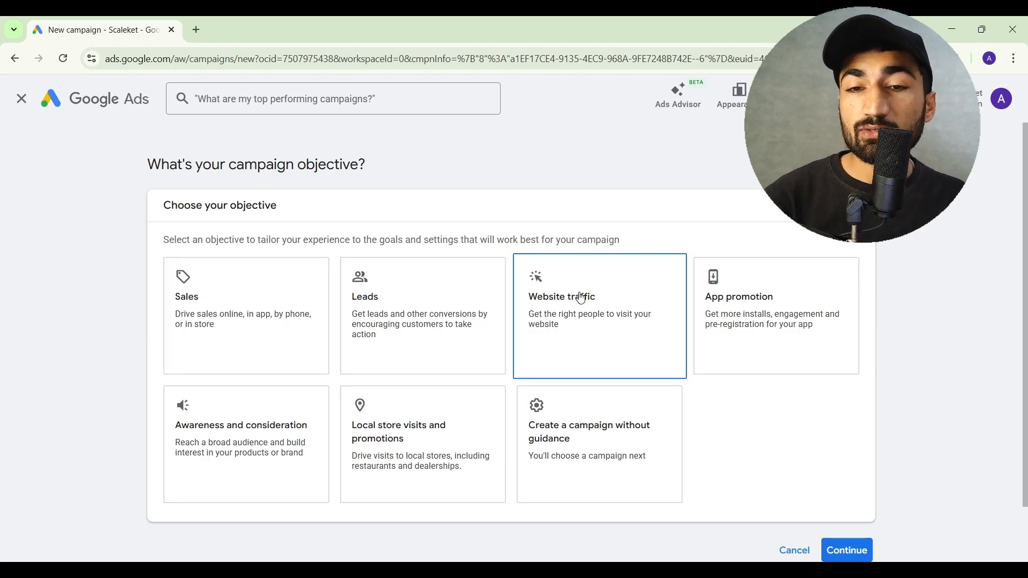
click(589, 422)
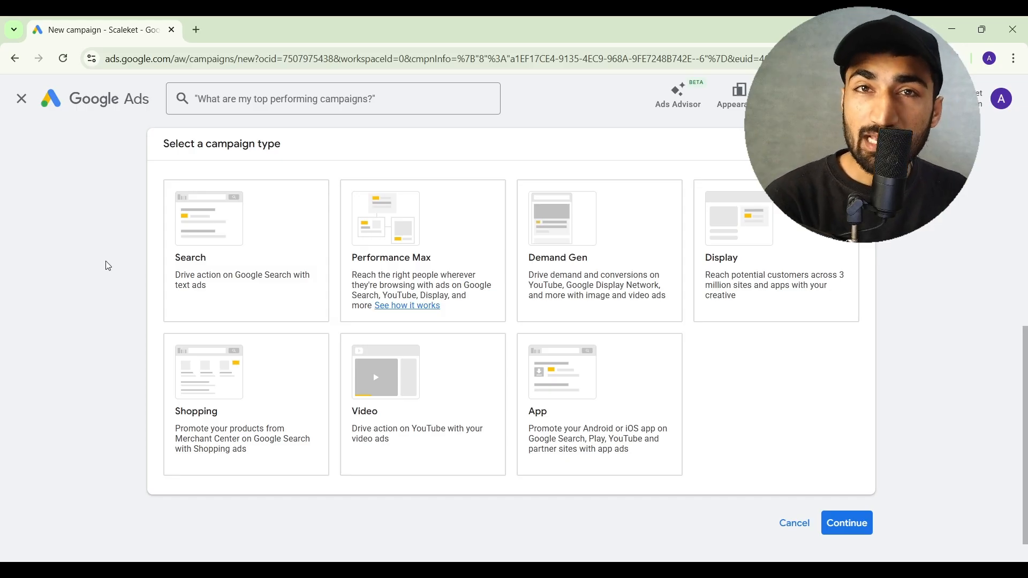
click(177, 258)
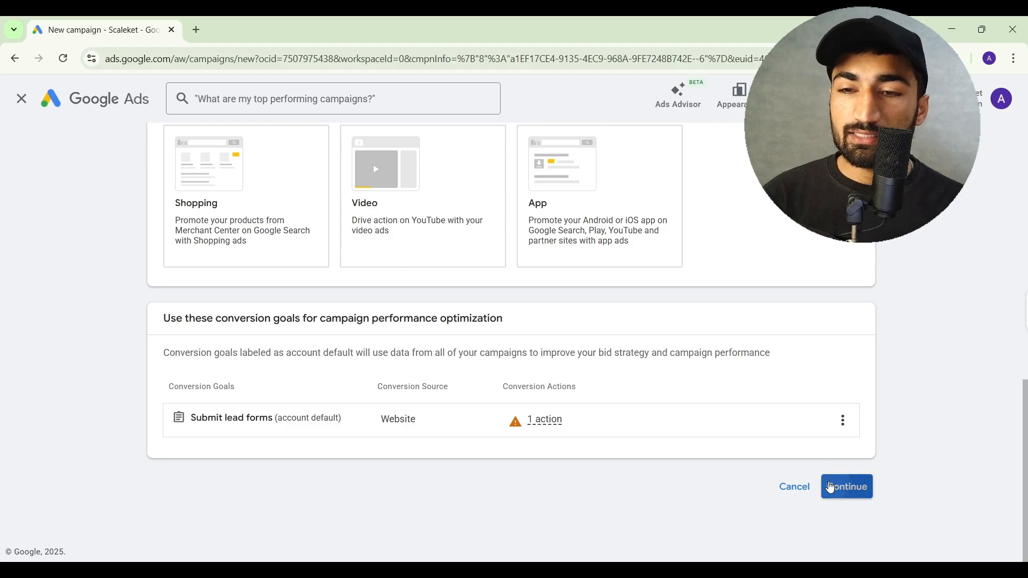
Accept the Submit lead forms conversion goal and continue without selecting any campaign results
click(831, 487)
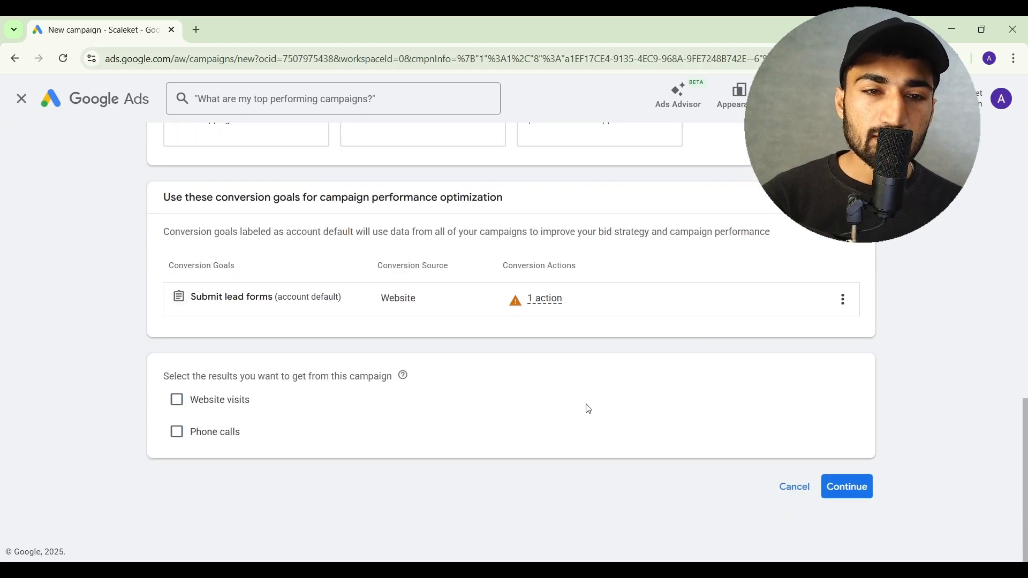
triple_click(233, 379)
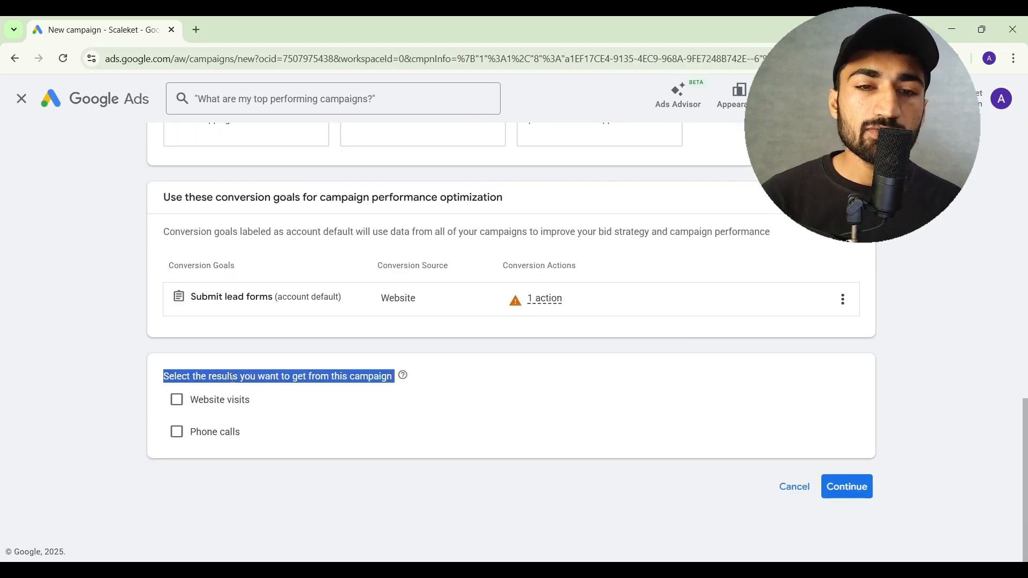
click(233, 379)
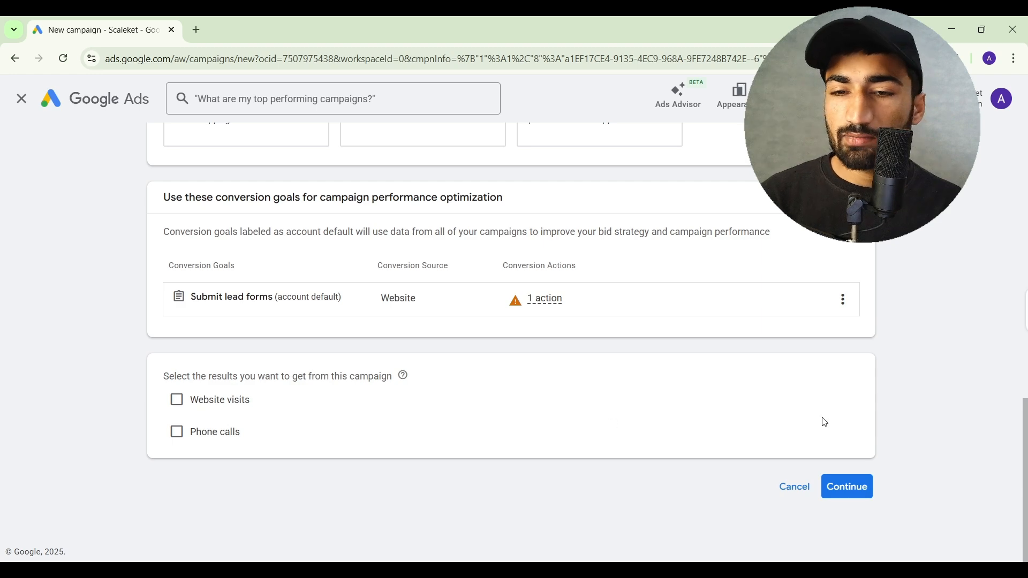
click(847, 487)
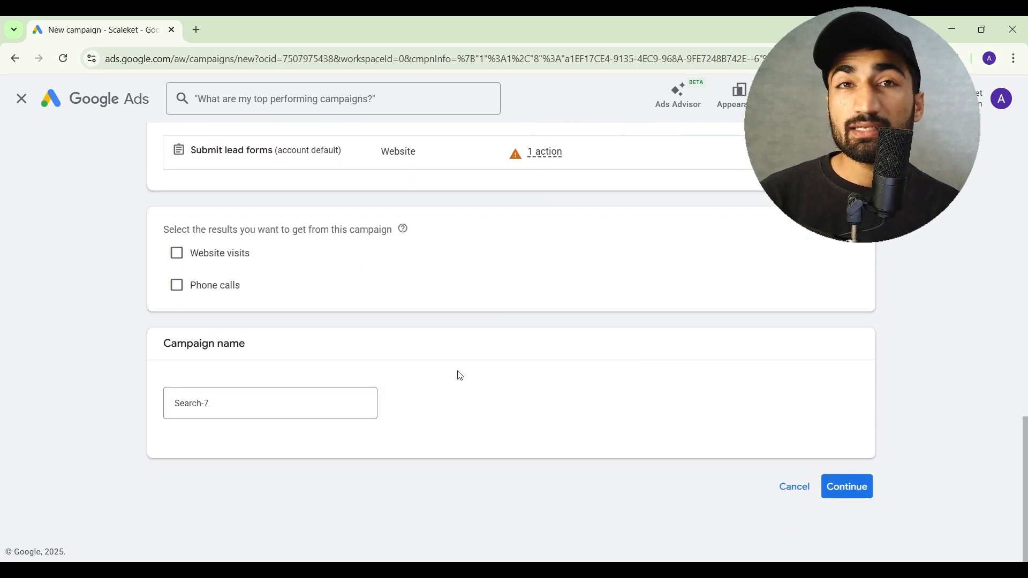
Name the campaign "DSA / scaleket" and start it as a new campaign instead of finishing a saved draft
click(244, 403)
key(ctrl+a)
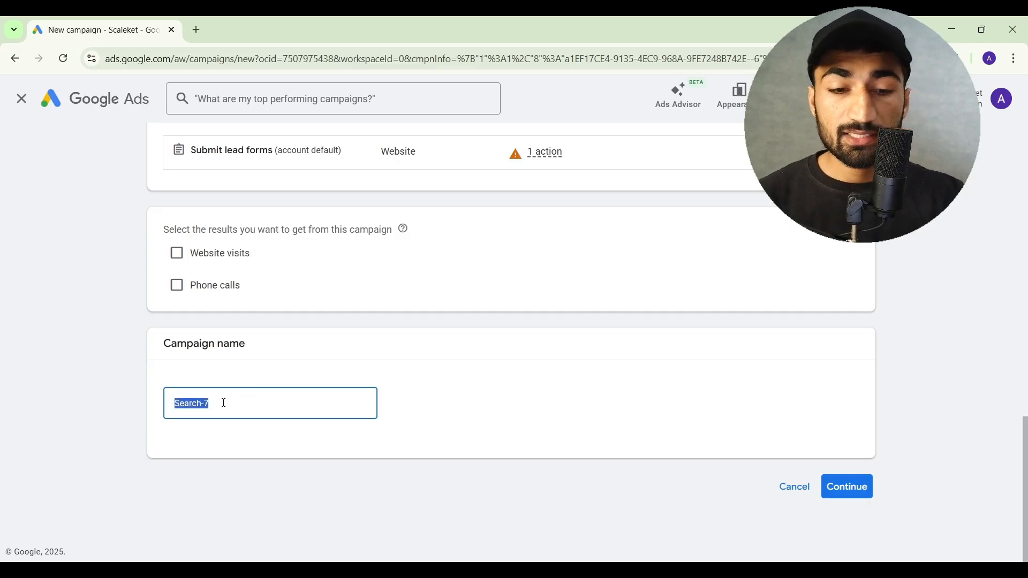
text(DSA)
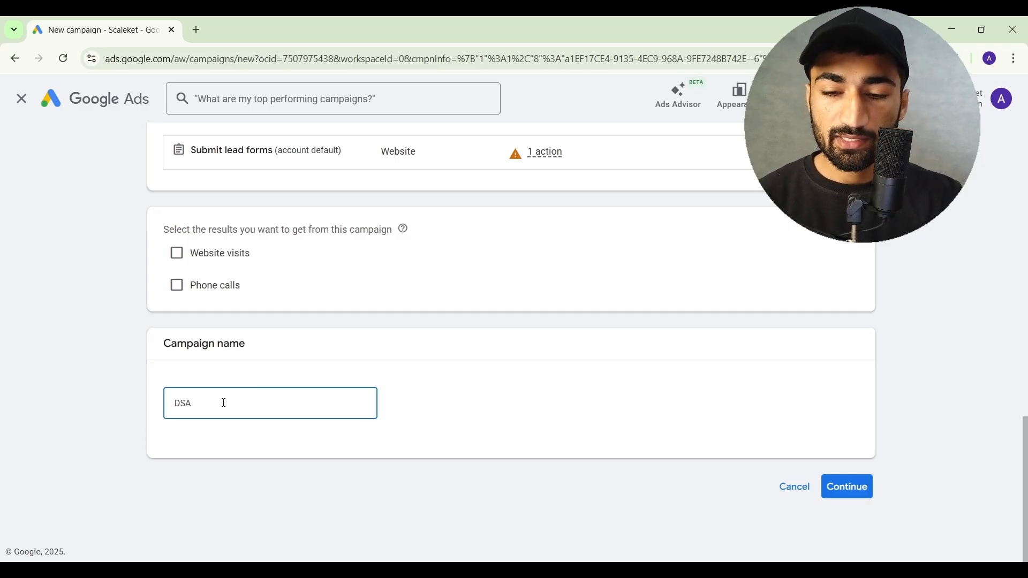
text( /)
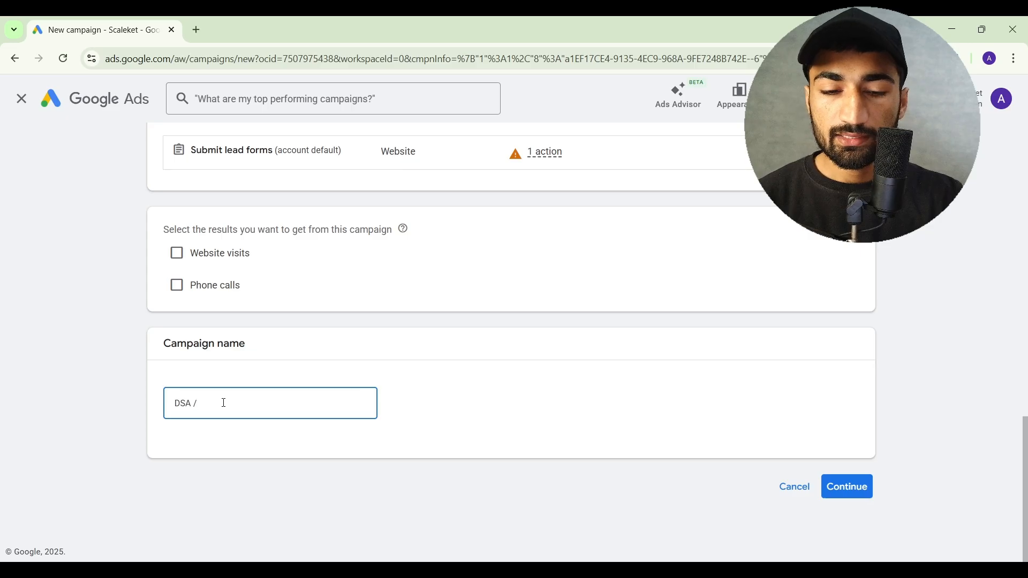
text( sc)
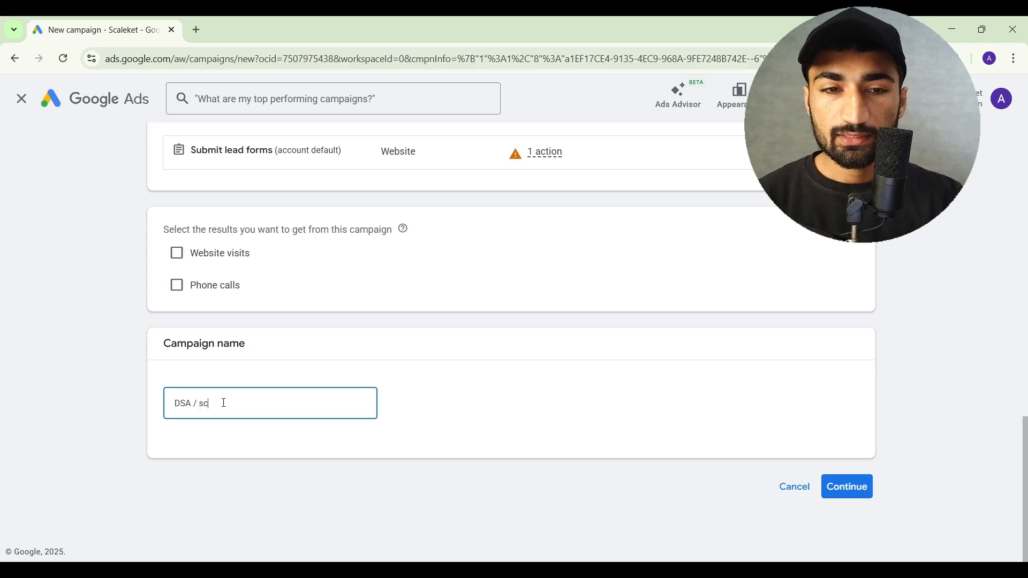
text(a)
key(BackSpace)
text(aleket)
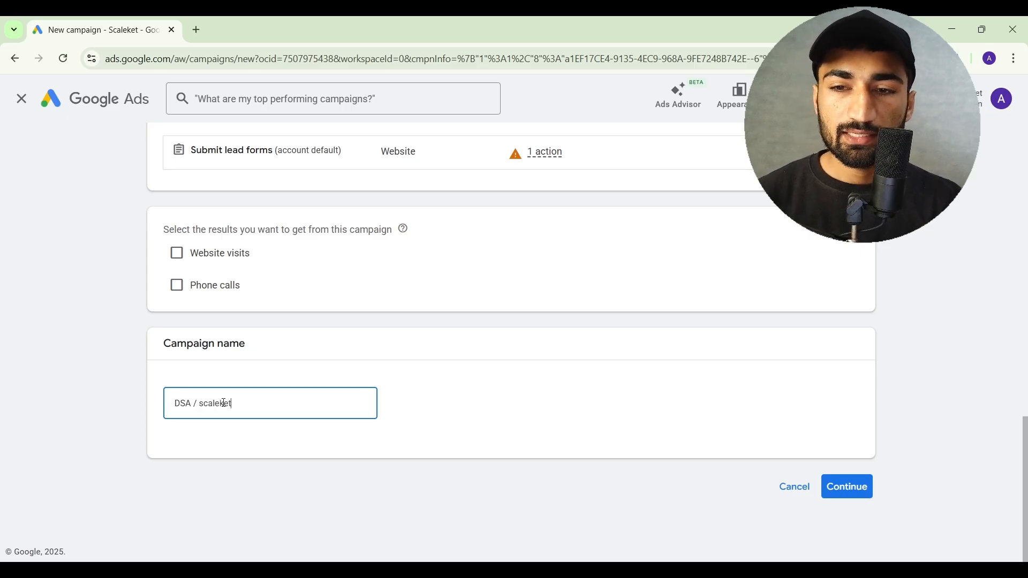
click(845, 486)
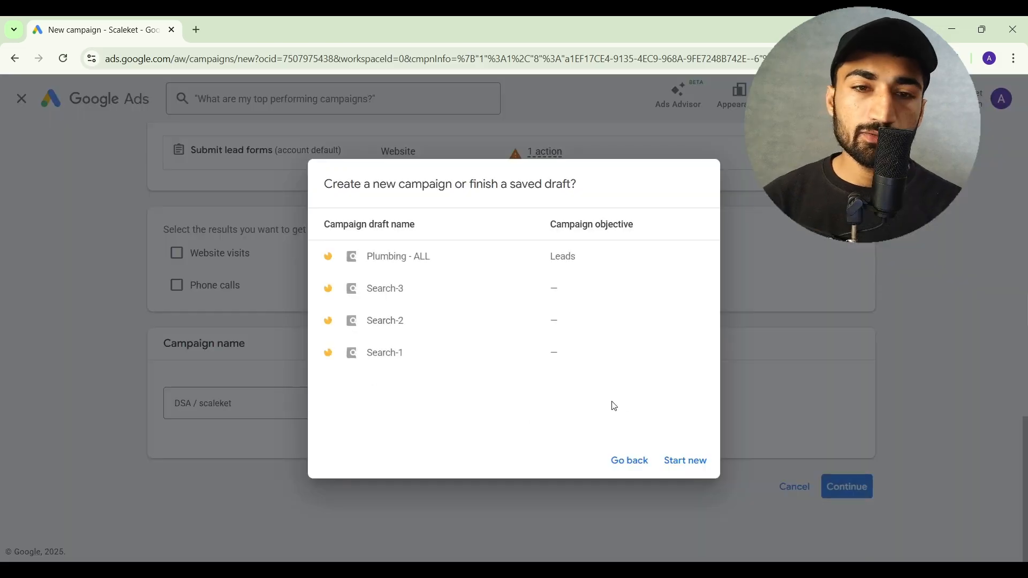
click(684, 461)
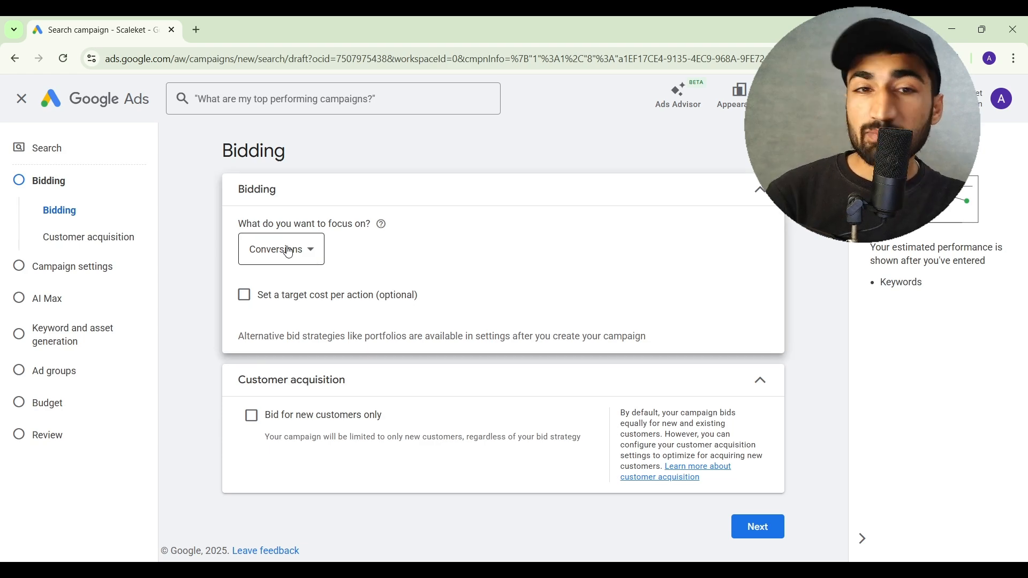
Set the bidding focus to Clicks, leaving the target cost per action off
click(245, 295)
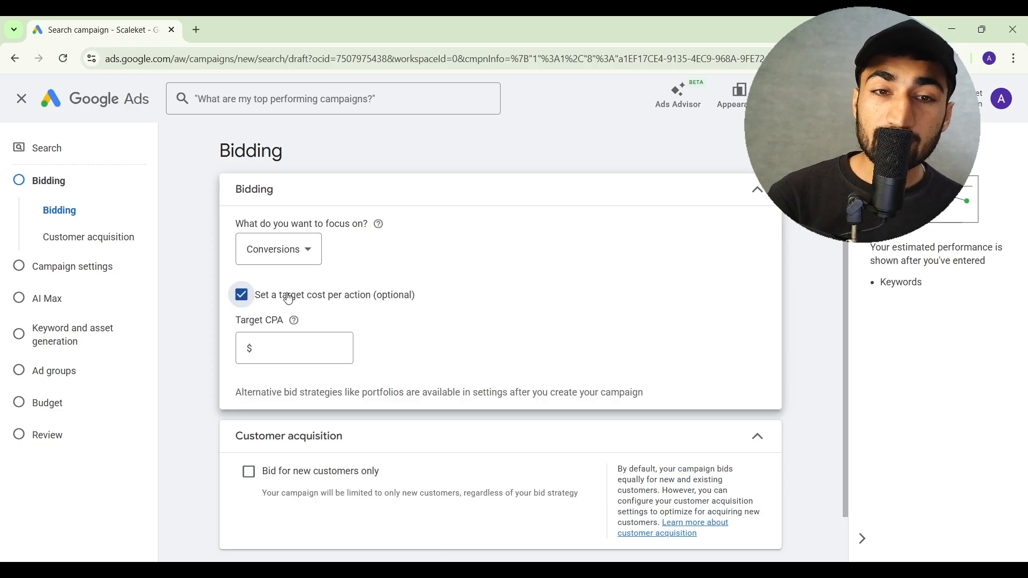
click(255, 293)
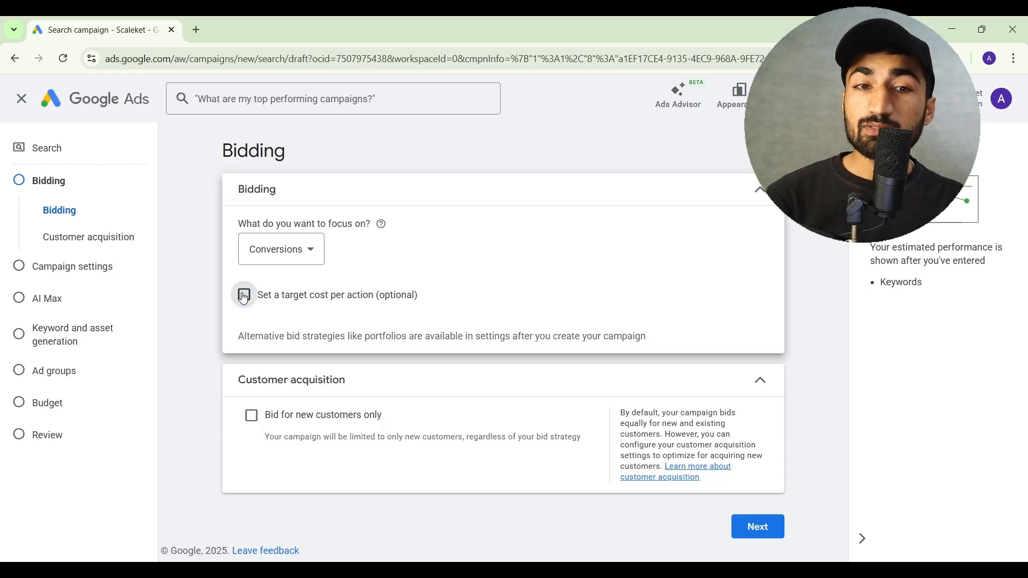
click(289, 258)
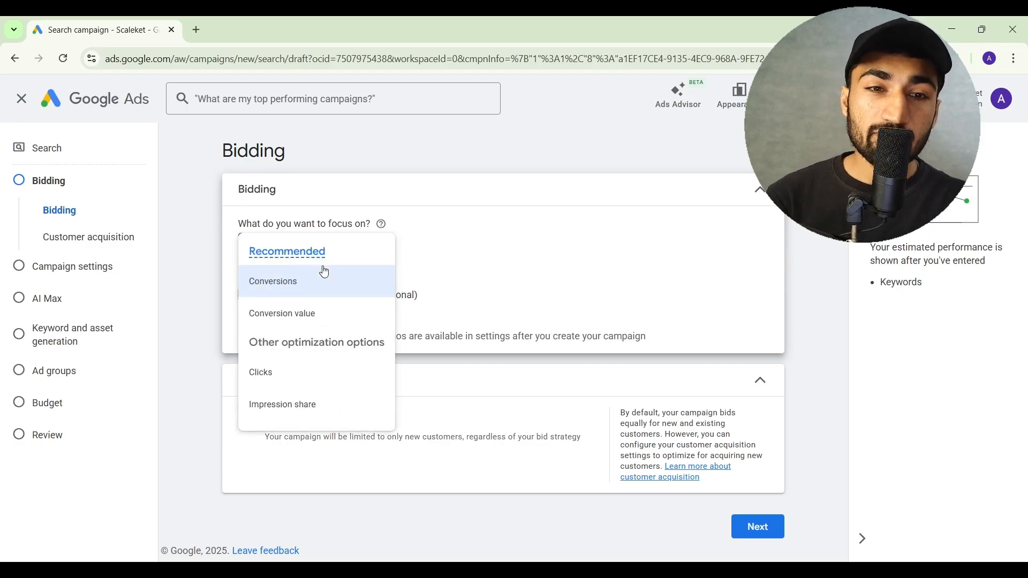
click(285, 372)
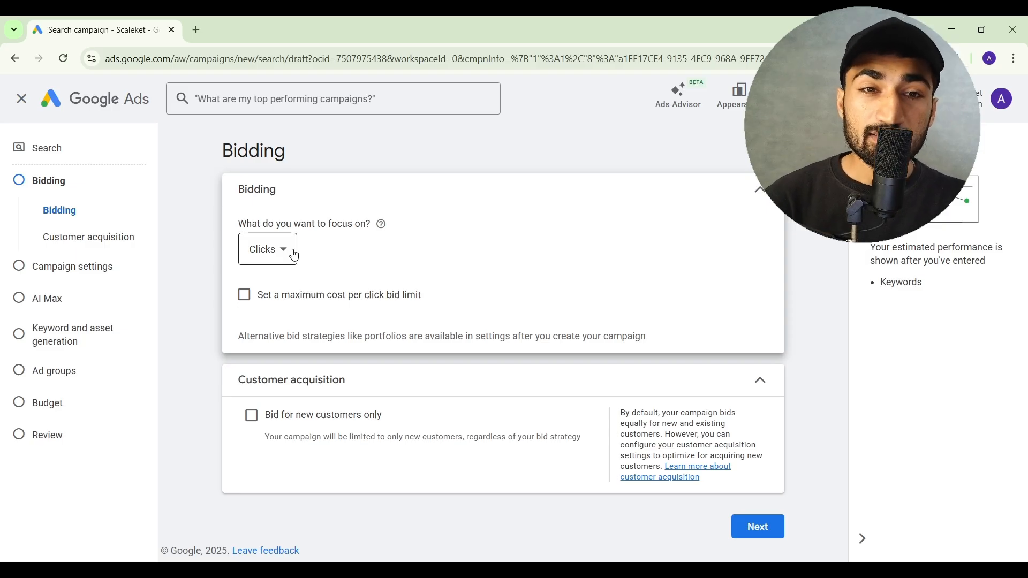
Set a maximum CPC bid limit of $4.00 and proceed to the campaign settings
click(243, 295)
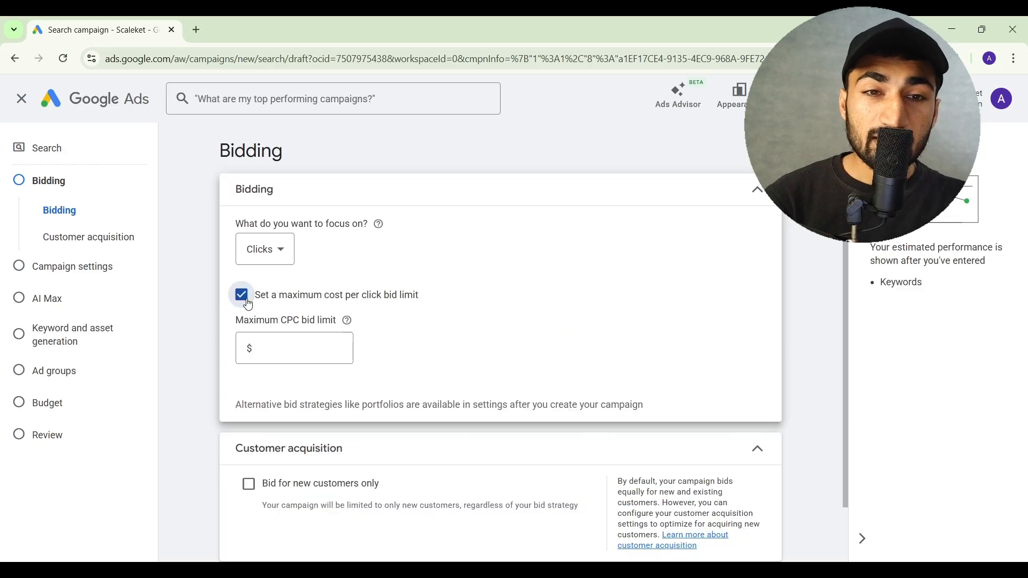
click(280, 349)
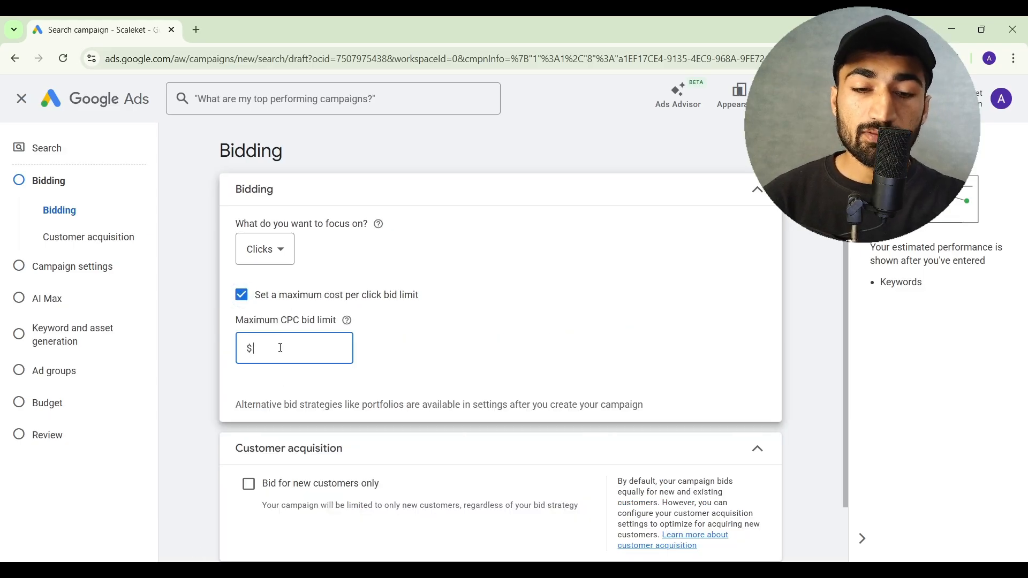
text(4)
click(457, 311)
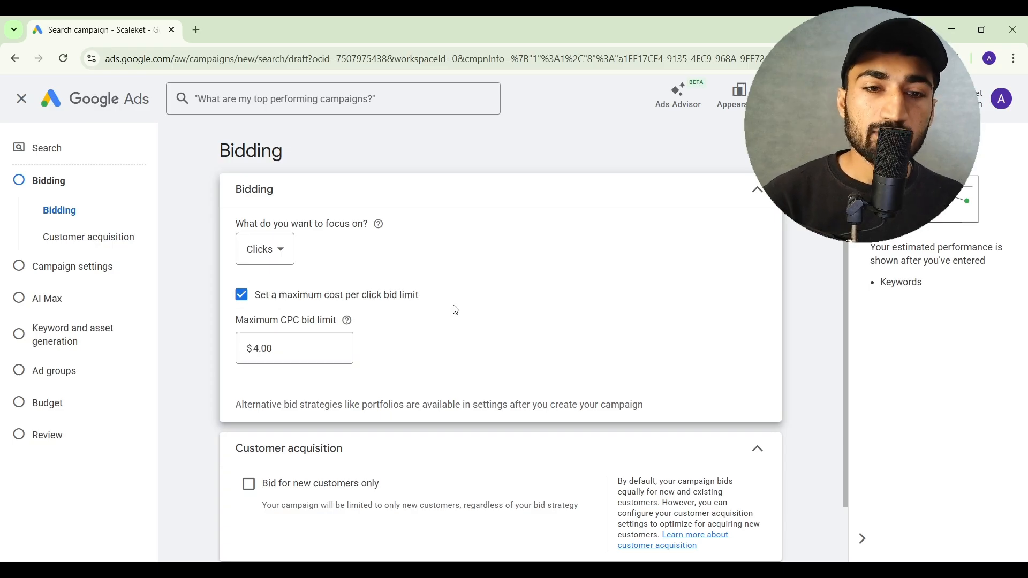
scroll(456, 311, down, 2)
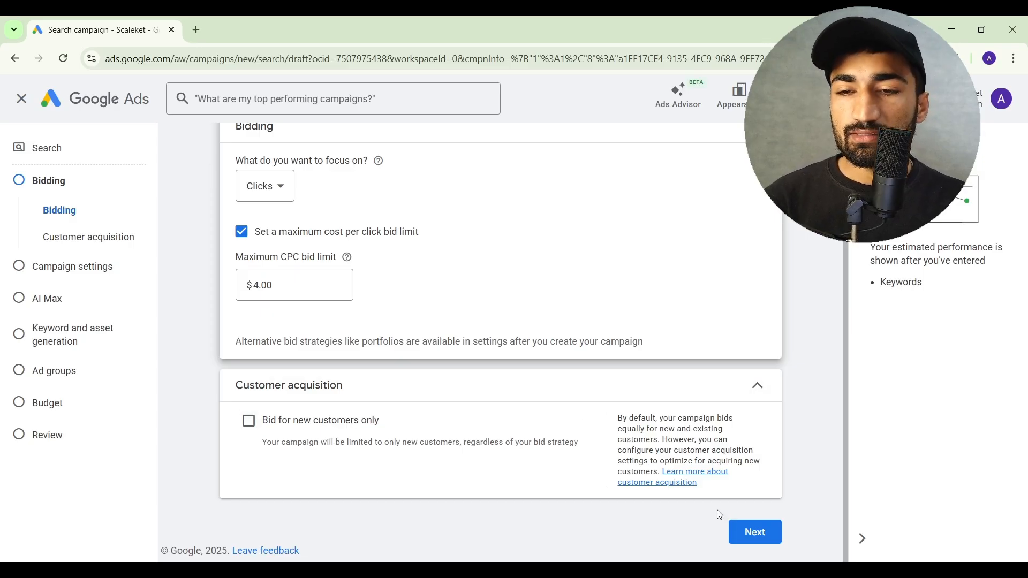
click(756, 534)
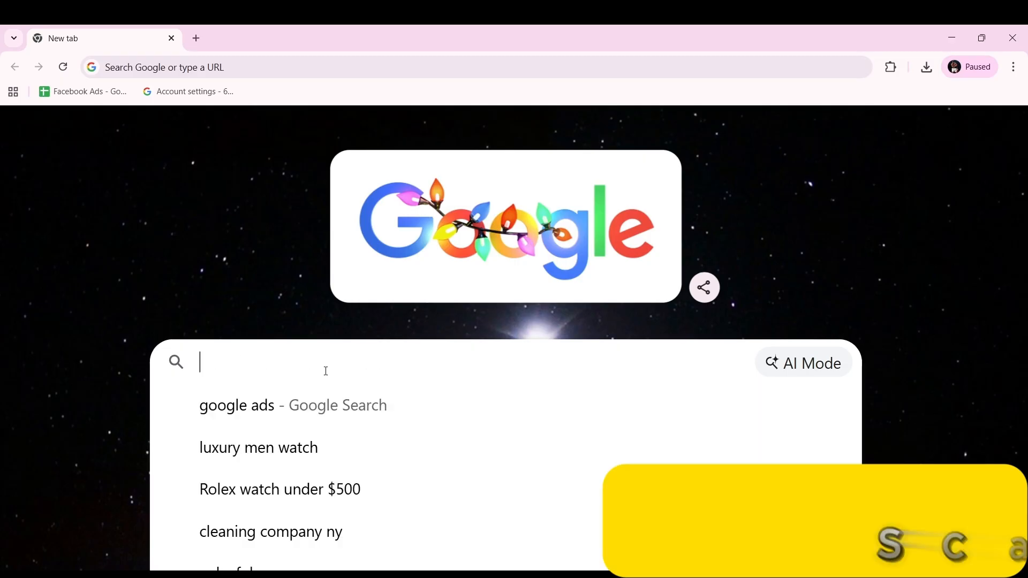
Switch to a new Chrome tab, go to scaleket.com and open its free audit offer
text(scaleket.com)
key(Return)
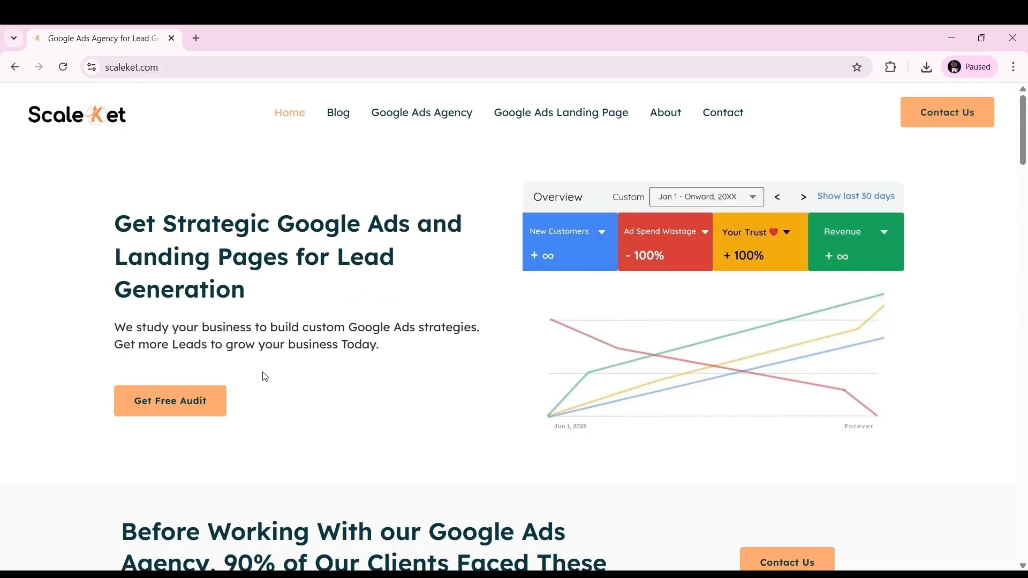
click(171, 402)
click(530, 336)
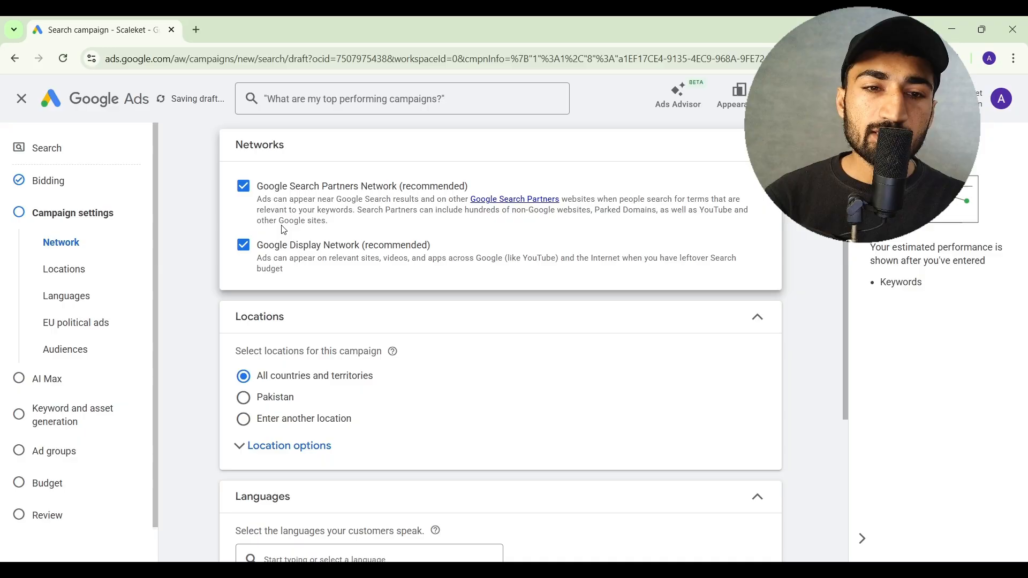
Exclude the Google Display Network and the Google Search Partners Network from the campaign
scroll(284, 231, up, 1)
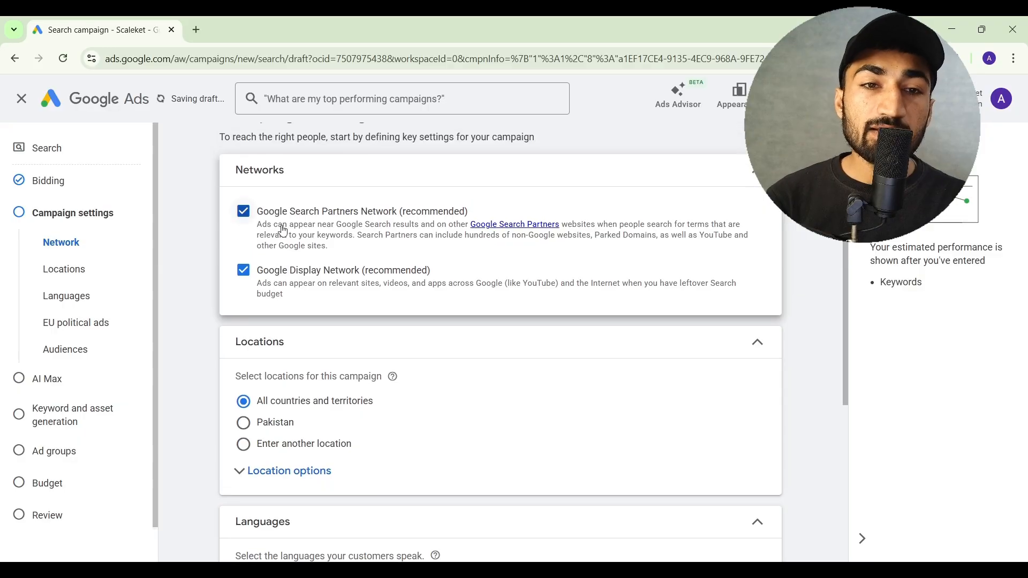
scroll(284, 231, up, 1)
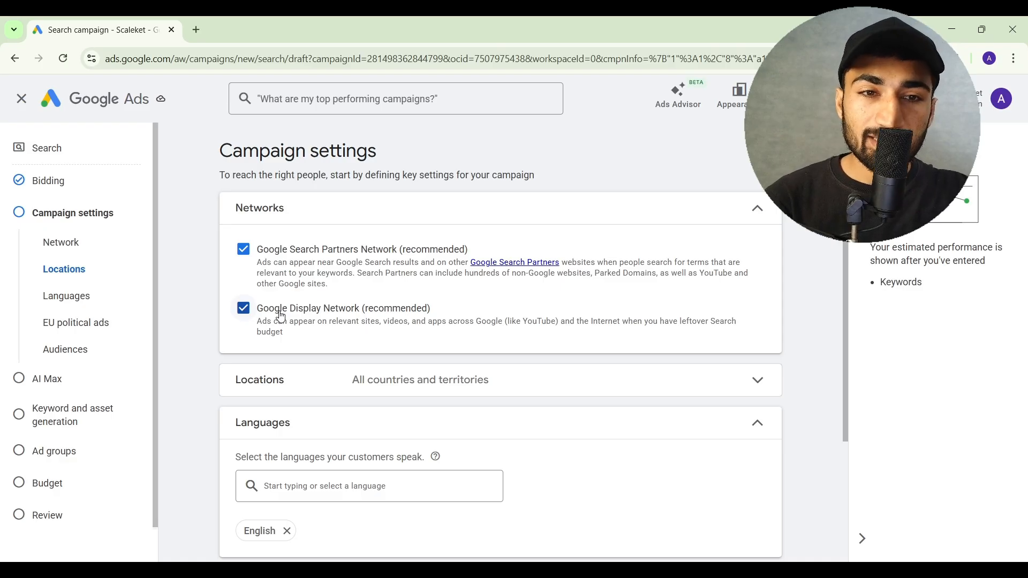
click(244, 313)
click(245, 252)
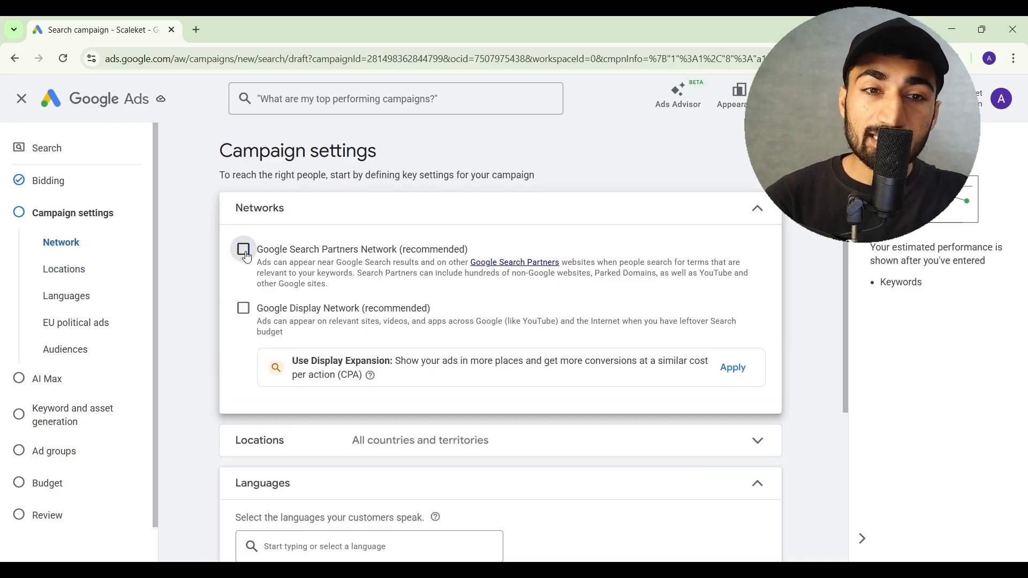
Target another location through the advanced search, including the state of New York, United States, and save it
scroll(375, 348, down, 2)
click(357, 414)
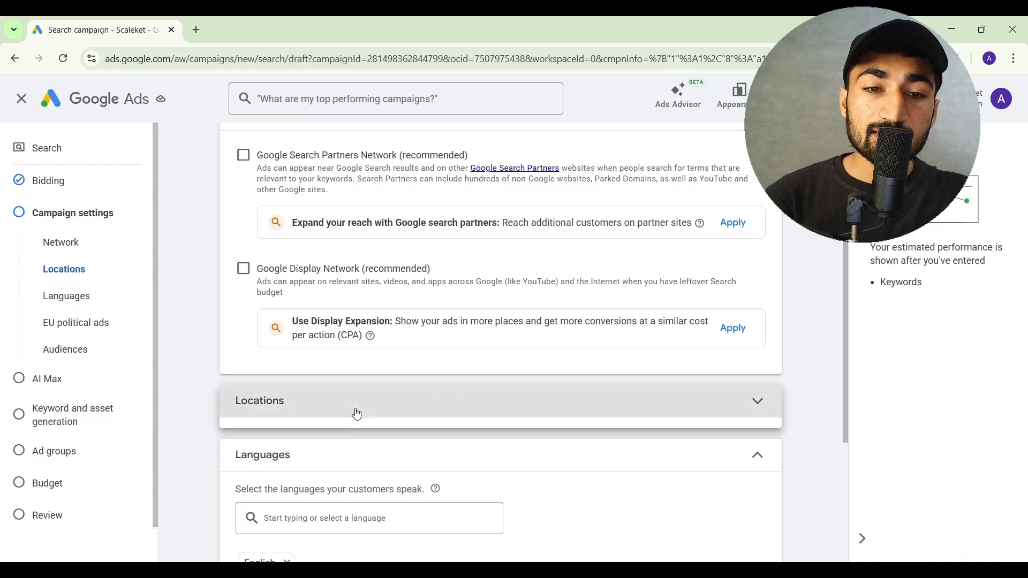
click(290, 405)
click(303, 388)
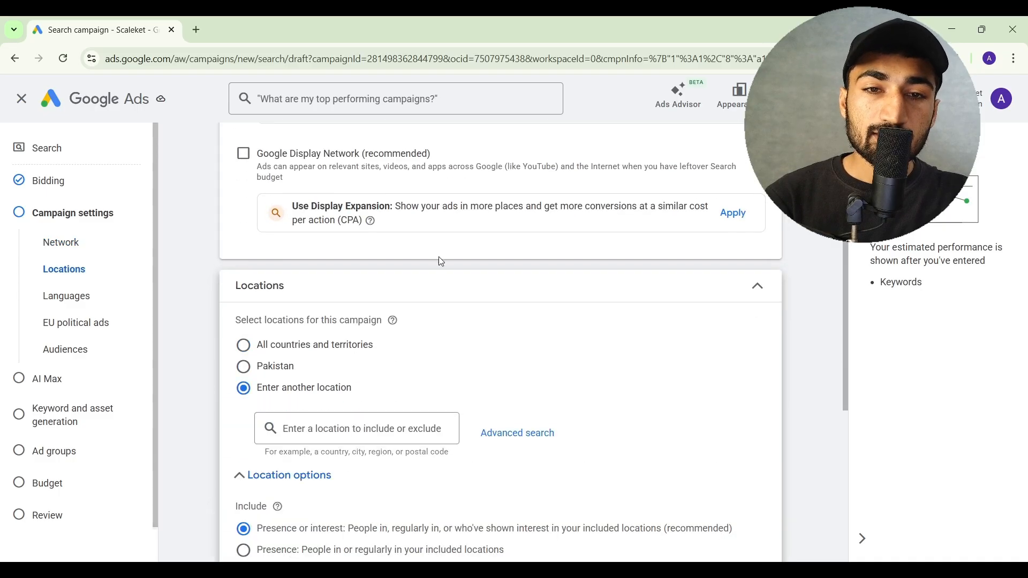
click(518, 434)
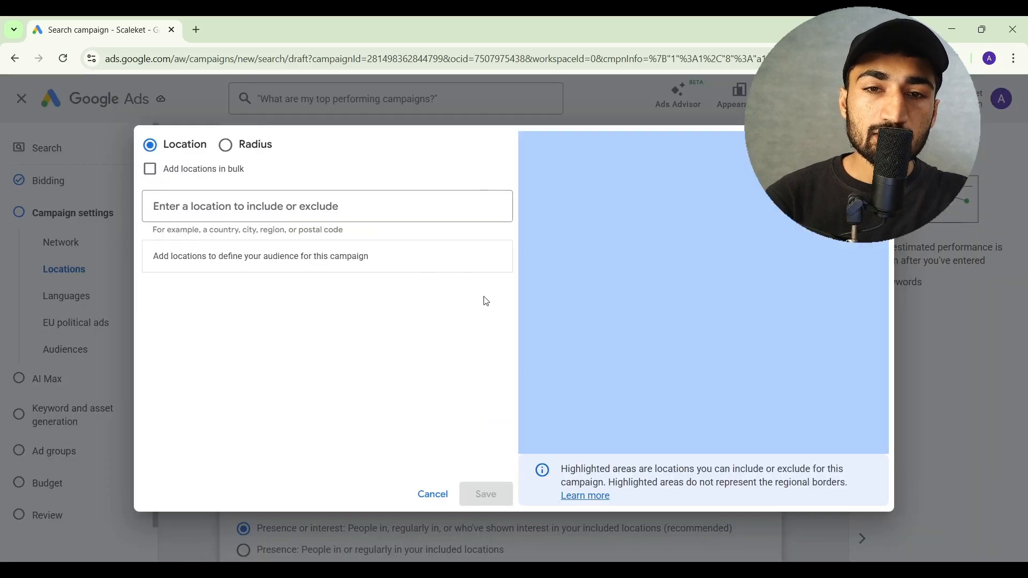
click(323, 213)
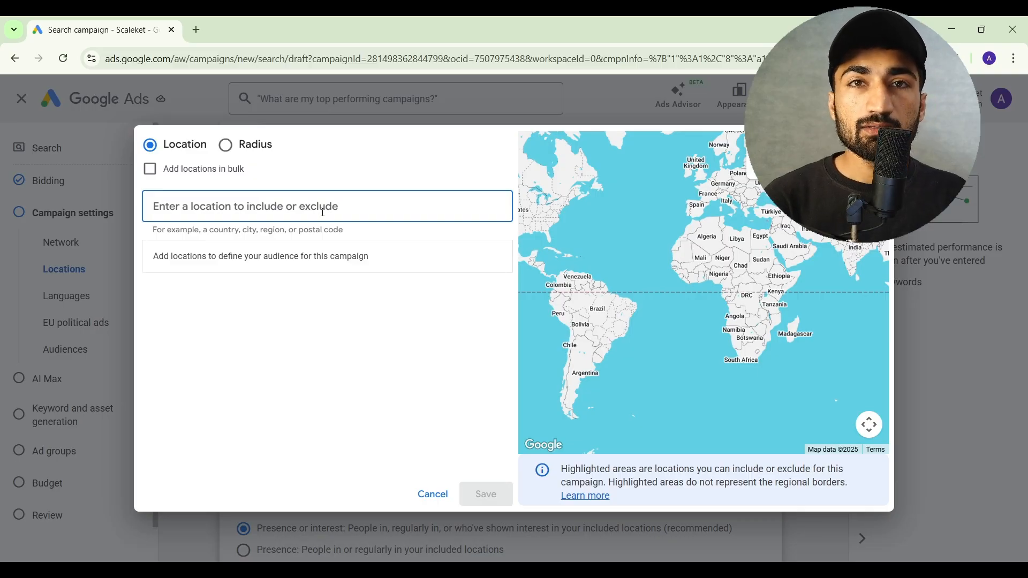
text(new)
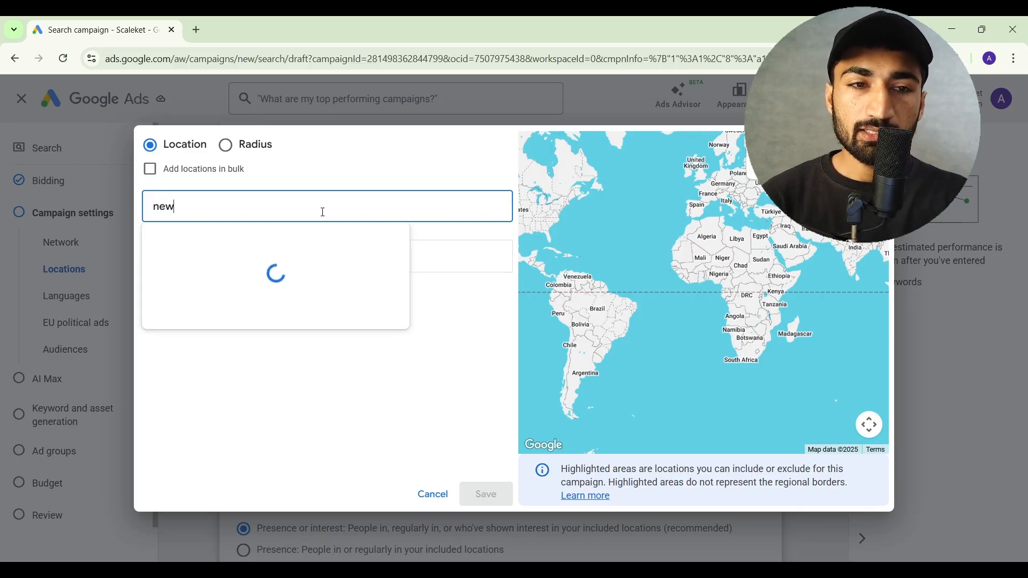
text( york)
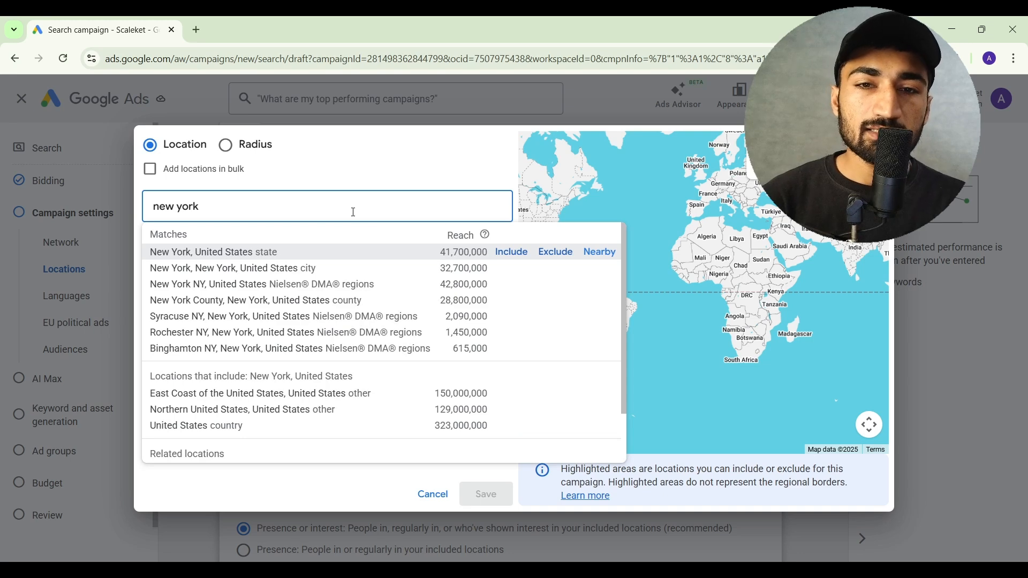
click(511, 252)
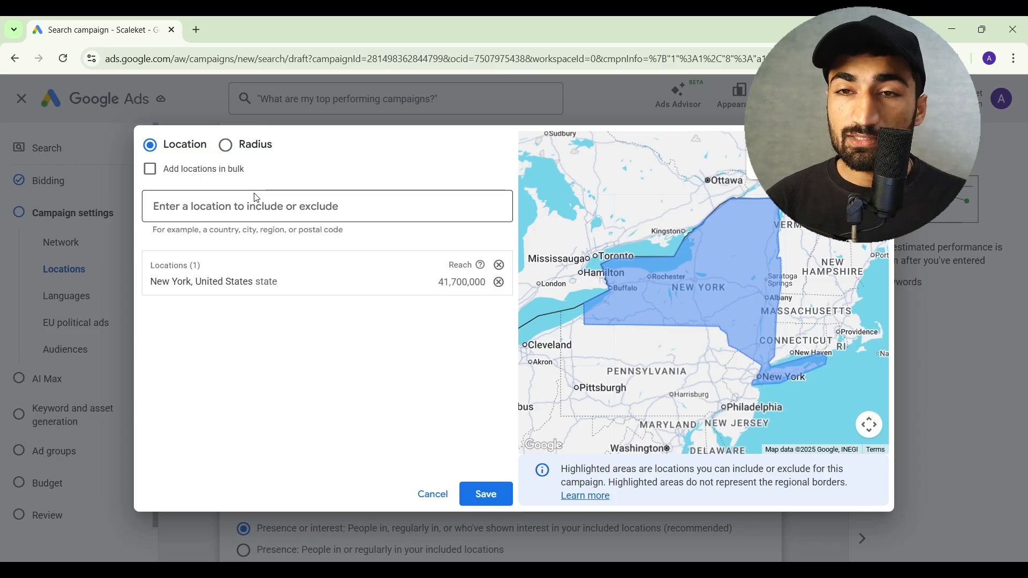
click(488, 496)
Limit the location targeting to Presence: People in or regularly in your included locations
scroll(430, 395, down, 3)
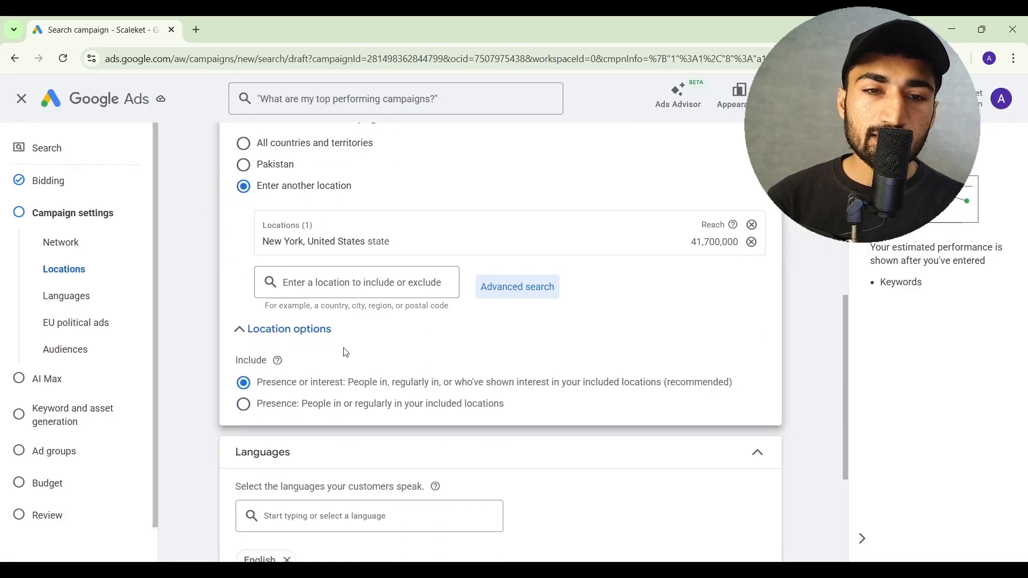
scroll(346, 353, down, 1)
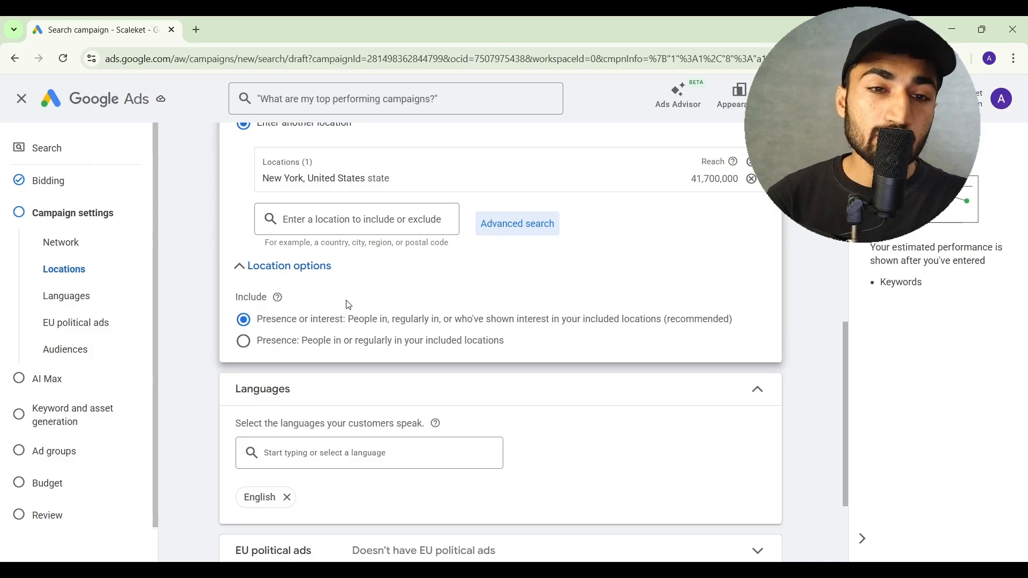
click(247, 346)
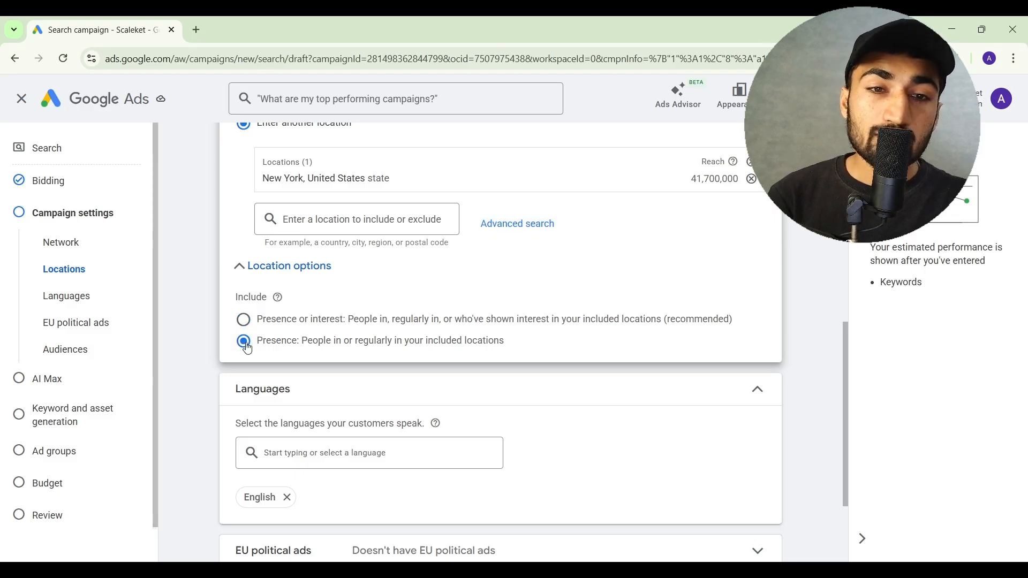
drag(304, 344, 509, 345)
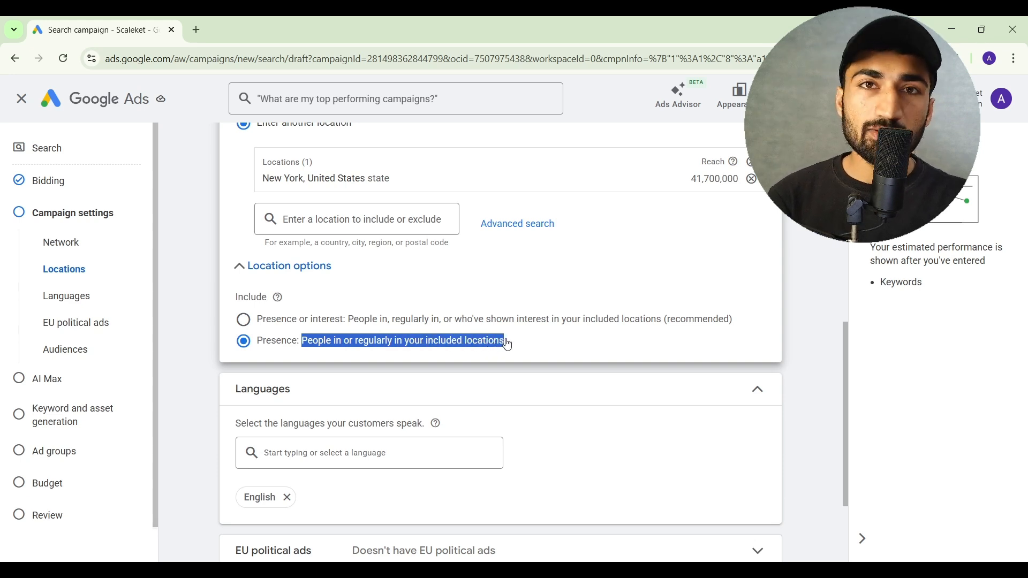
click(509, 346)
Check the EU political ads declaration and search the audience segments for "google ads age"
scroll(509, 344, down, 3)
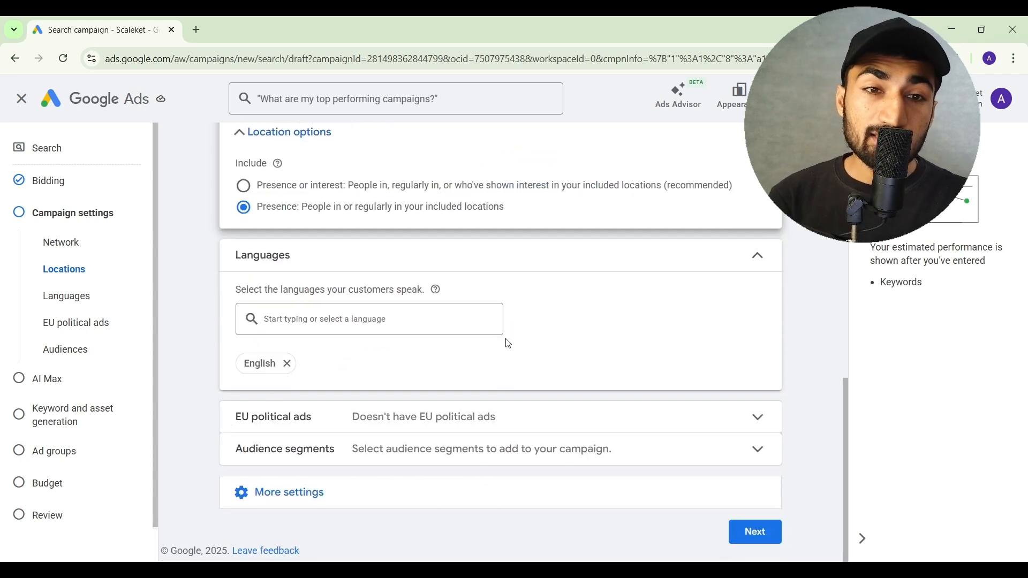
click(484, 417)
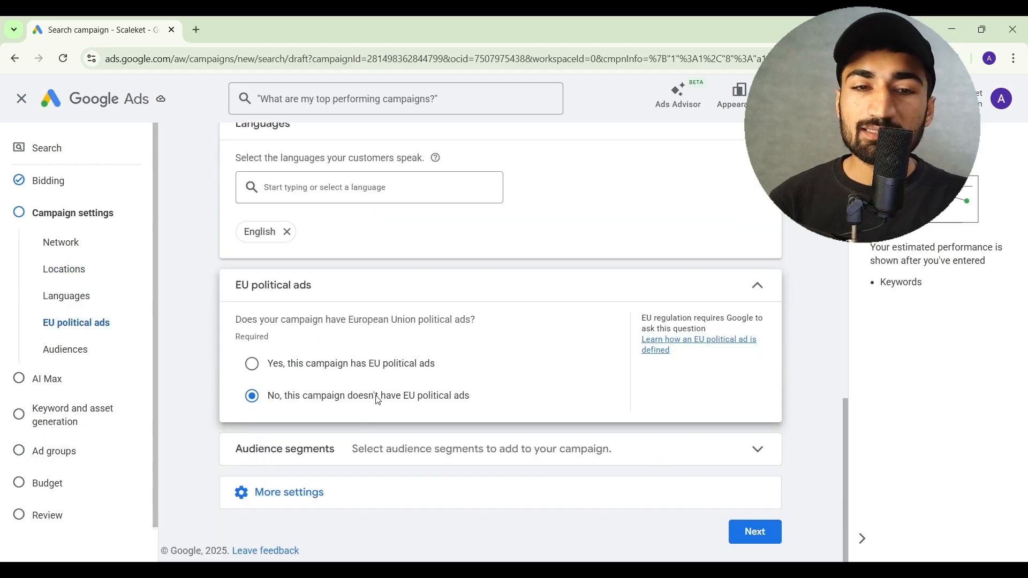
click(390, 450)
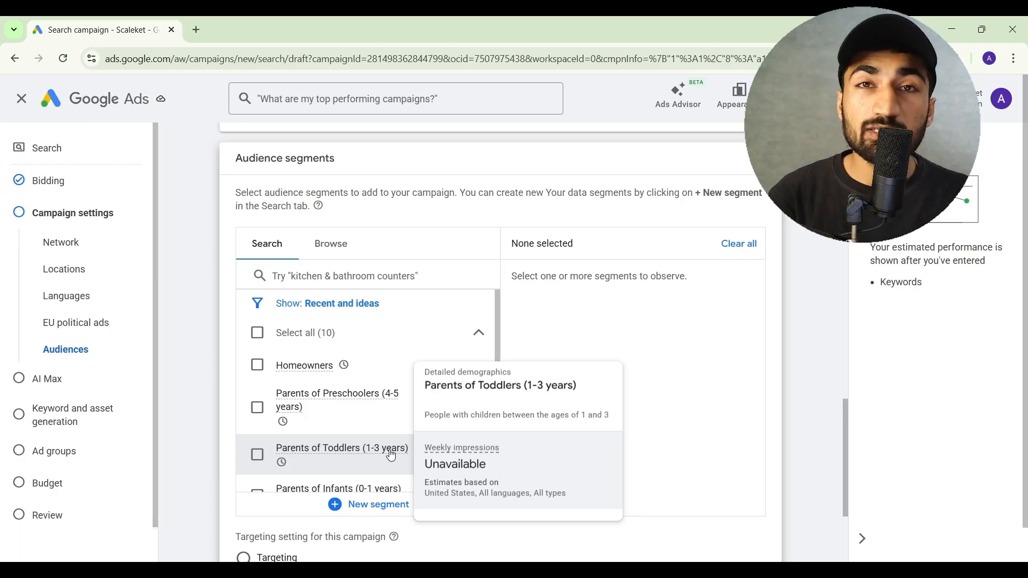
scroll(355, 363, down, 1)
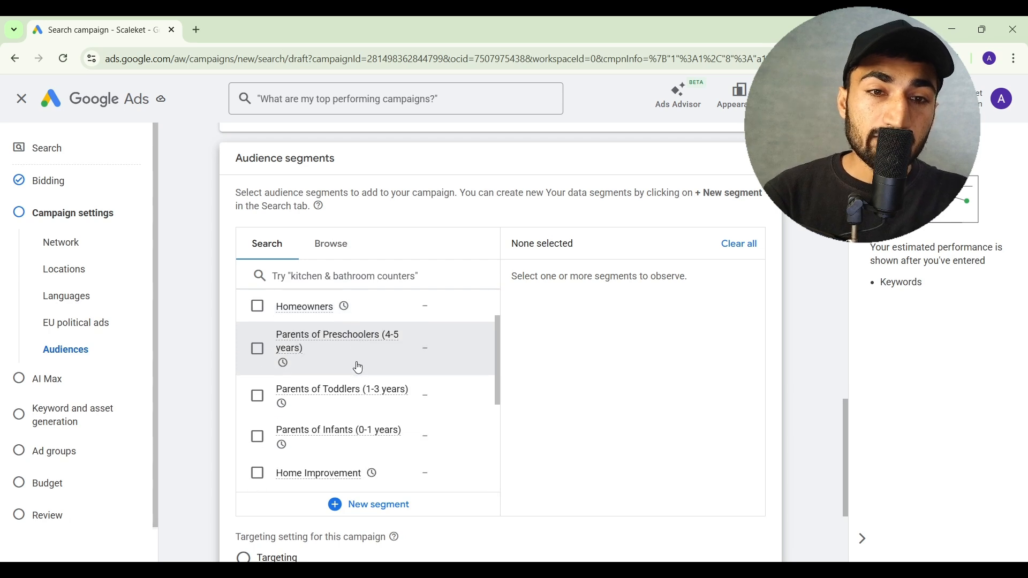
scroll(356, 363, up, 2)
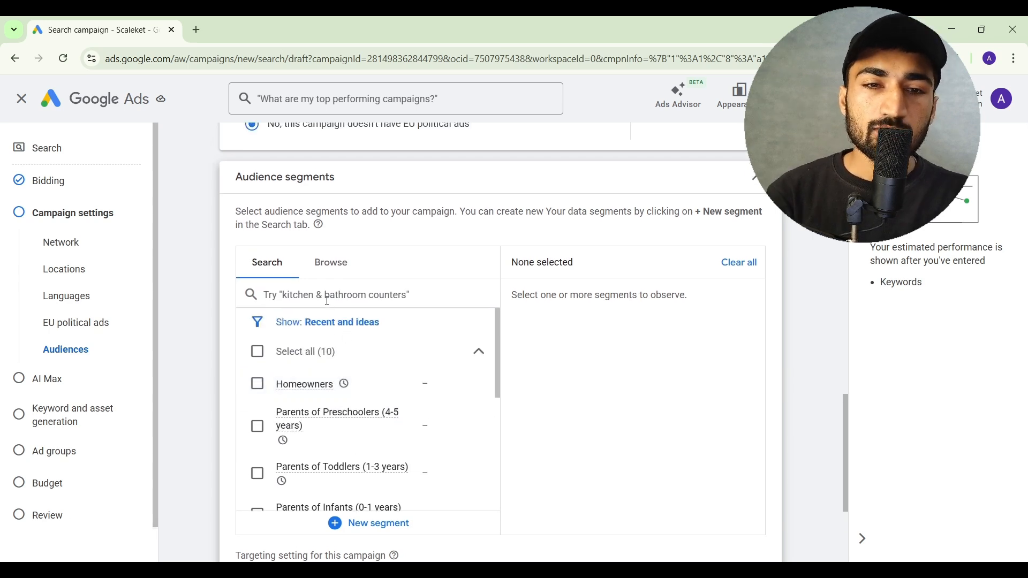
text(goo)
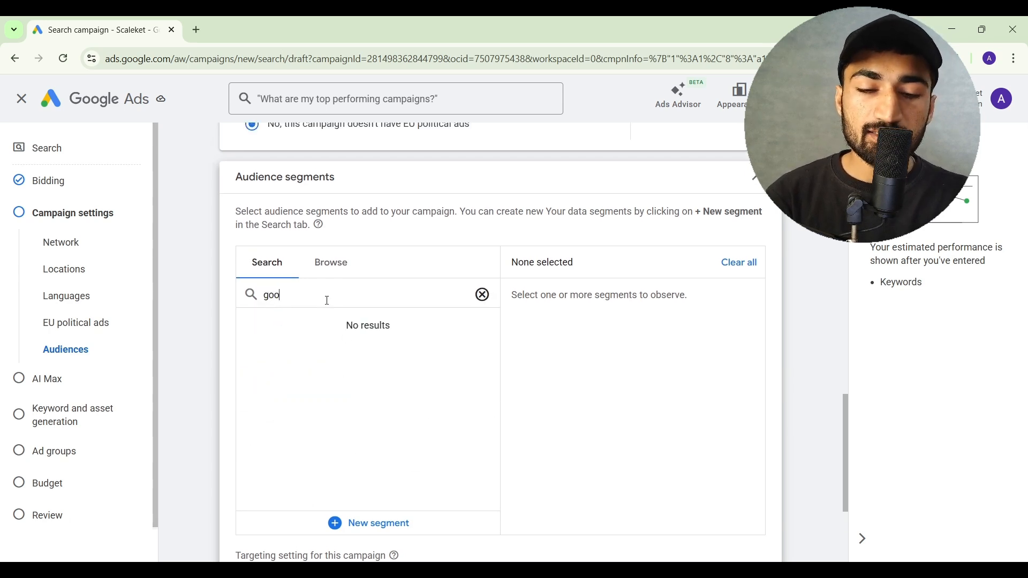
text(gle ads age)
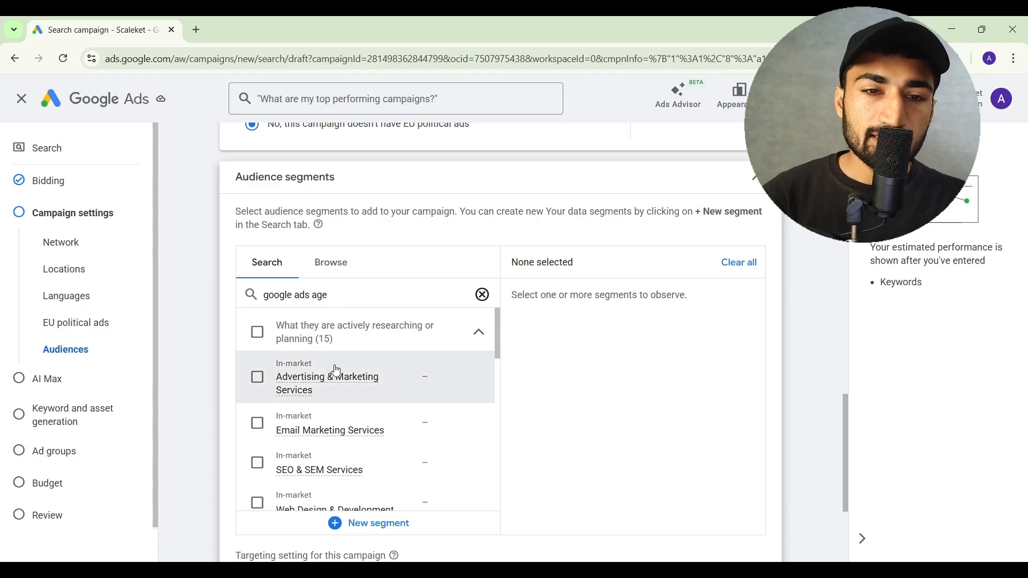
Add the in-market segments Advertising & Marketing, Email Marketing, SEO & SEM Services, Web Design & Development, Domain Registration, Web Hosting and Sales & Marketing Jobs
scroll(336, 371, down, 1)
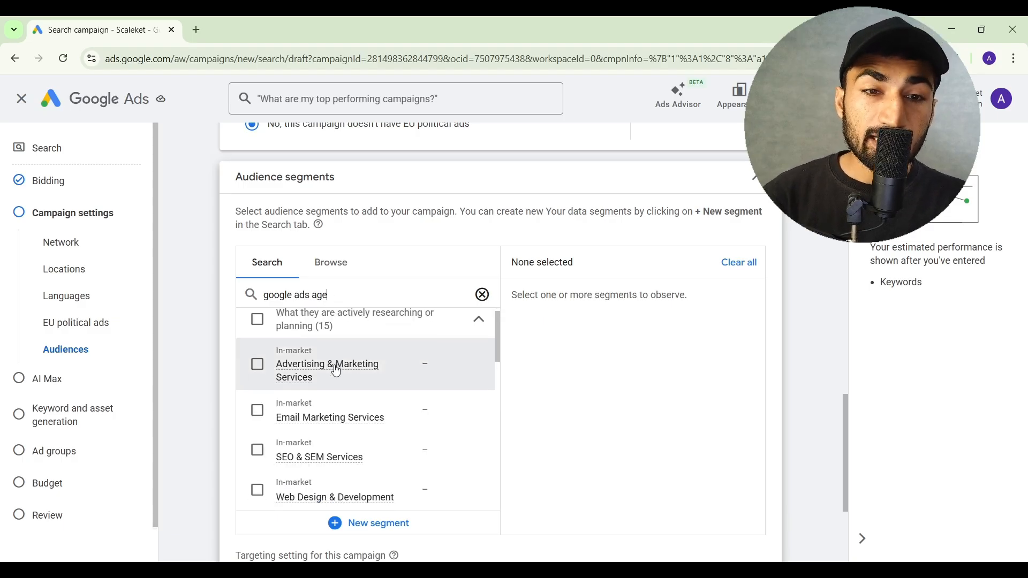
click(257, 364)
scroll(259, 375, down, 2)
click(257, 378)
scroll(257, 385, down, 1)
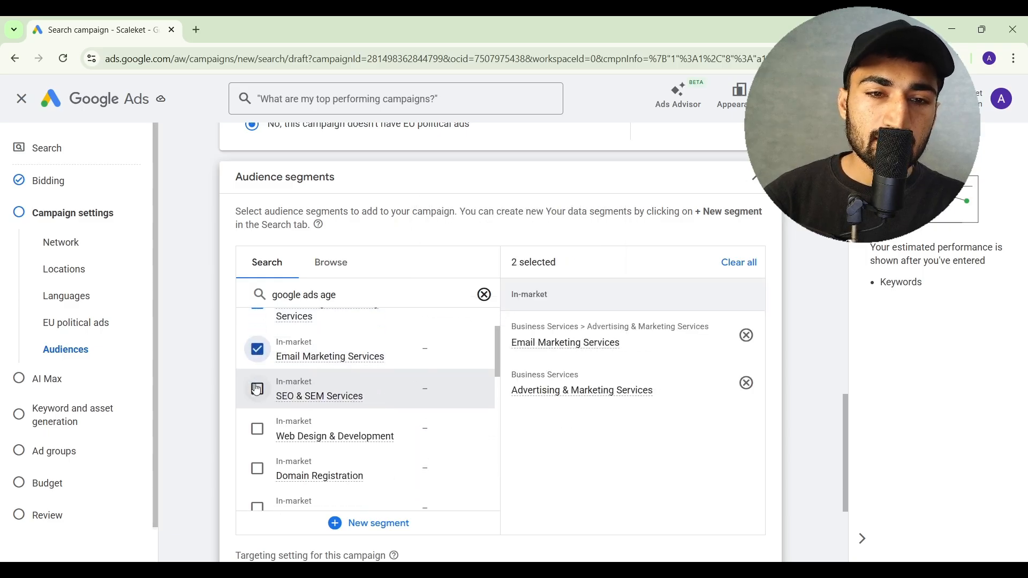
click(256, 394)
scroll(256, 395, down, 1)
click(256, 395)
scroll(256, 396, down, 1)
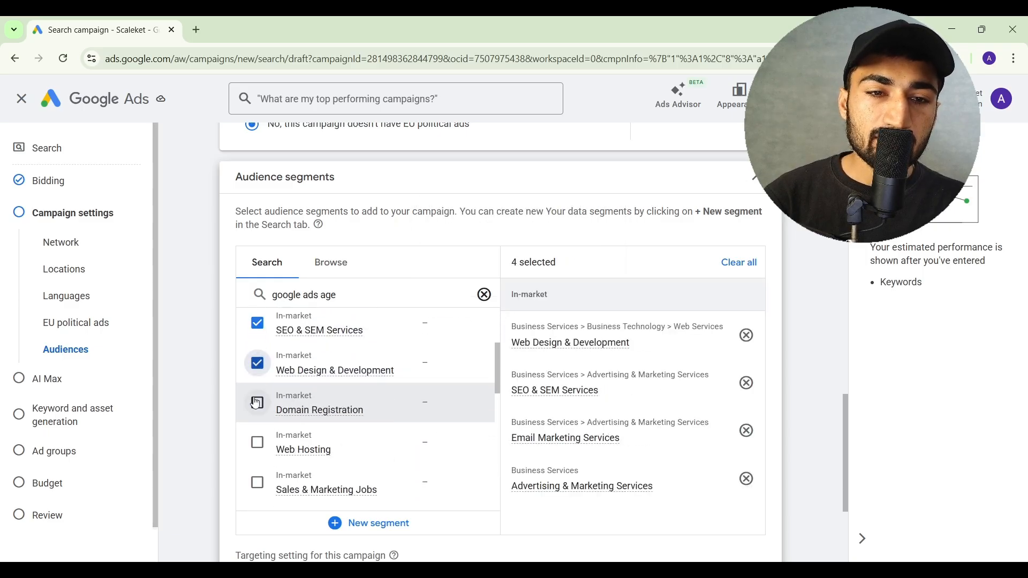
click(256, 410)
click(257, 442)
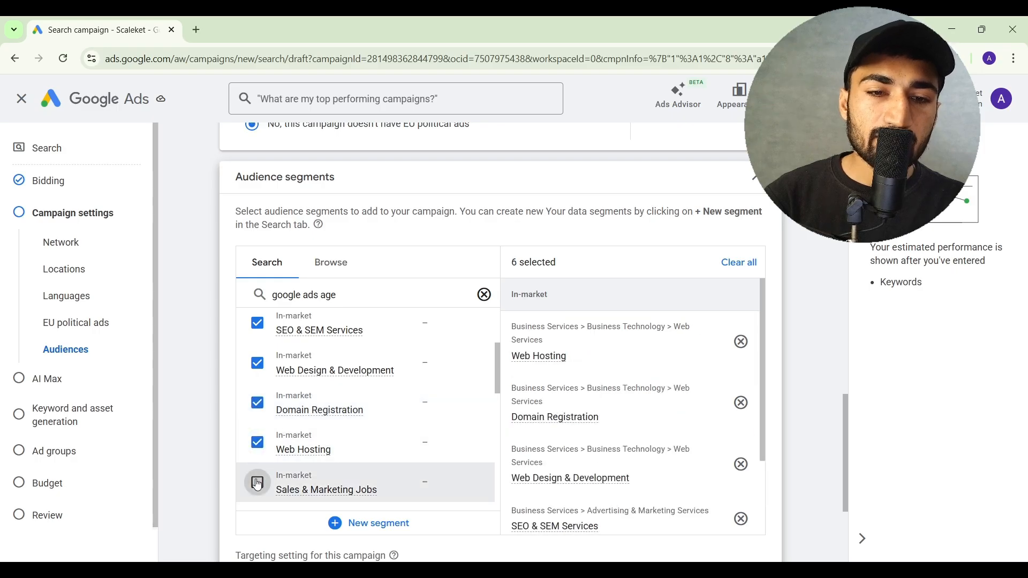
click(257, 483)
Review the audience segment browsing categories and the campaign's targeting setting
click(338, 274)
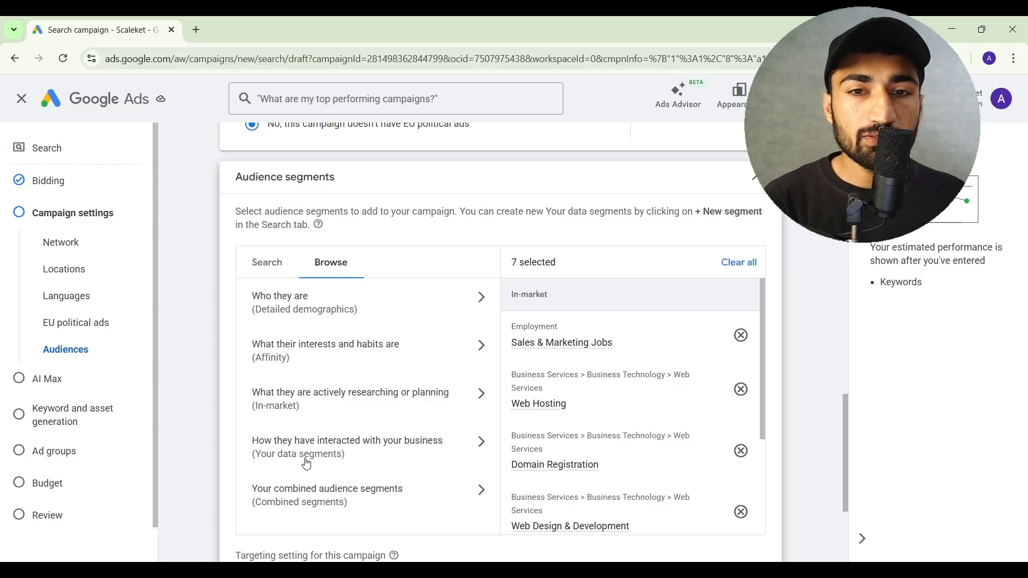
scroll(475, 436, down, 3)
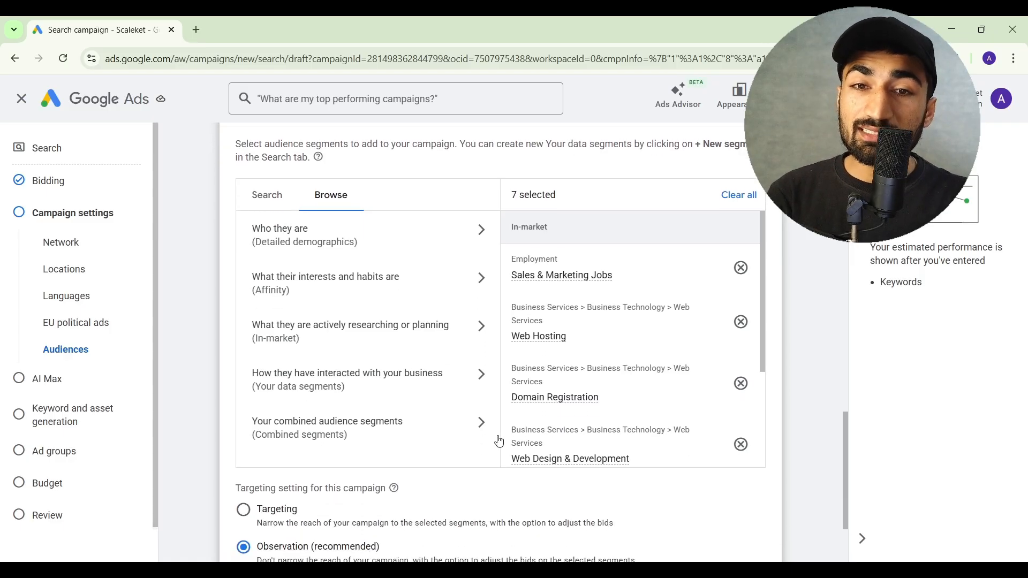
scroll(498, 437, down, 1)
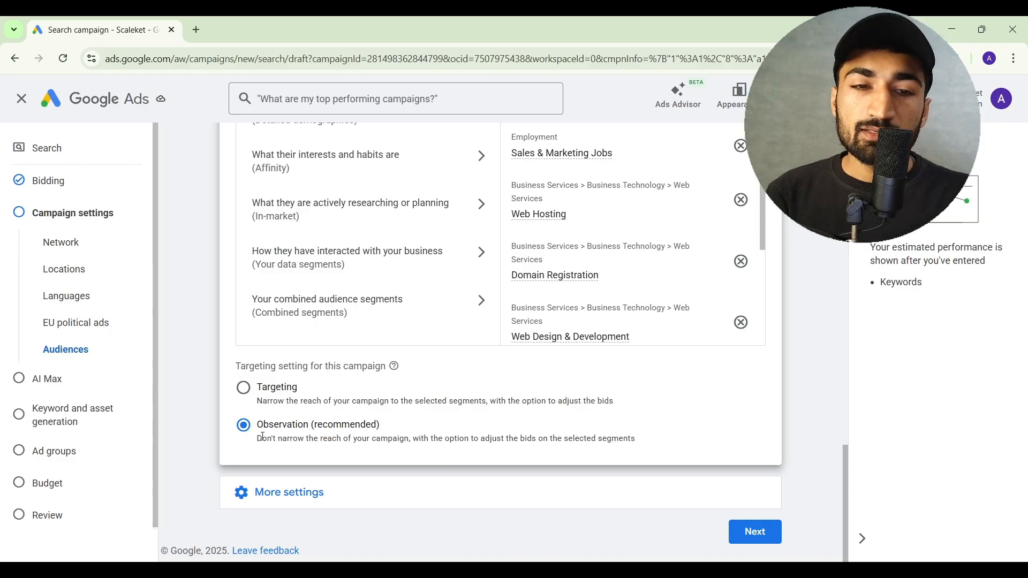
Show the additional campaign settings and open the start and end dates
click(340, 480)
scroll(340, 482, down, 3)
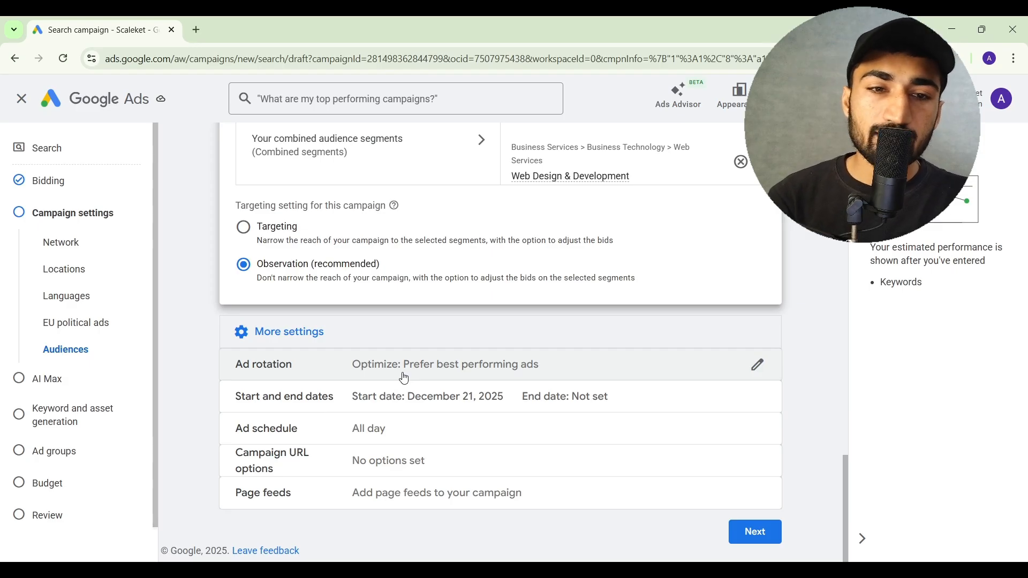
click(420, 394)
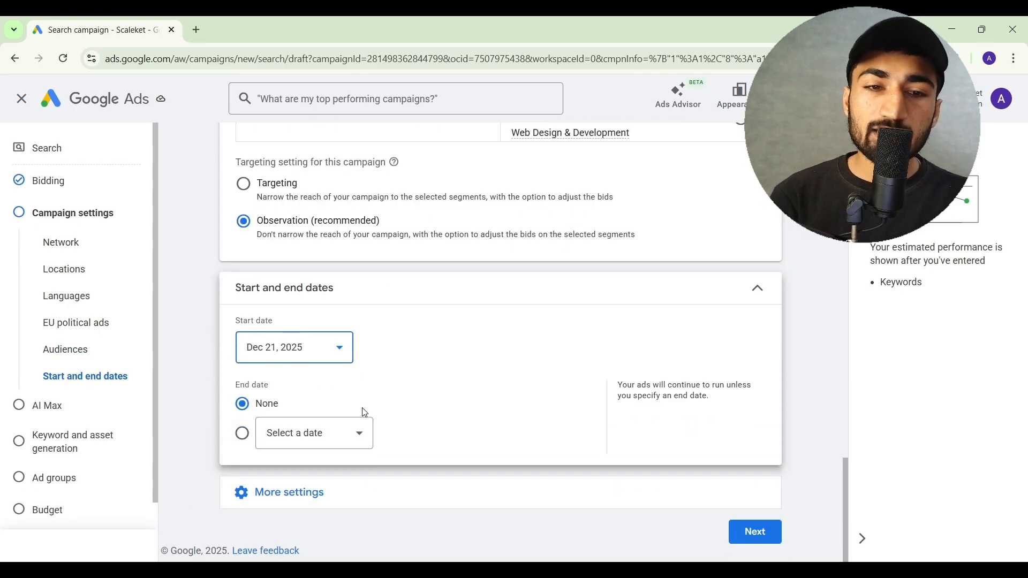
Show the additional campaign settings and set the ad schedule days to Mondays - Fridays
click(346, 484)
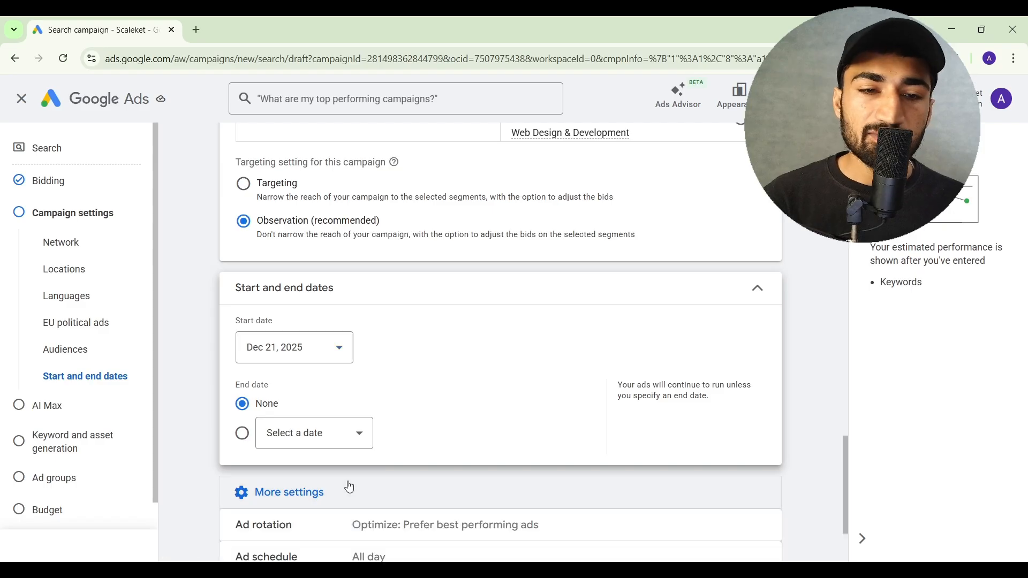
click(361, 426)
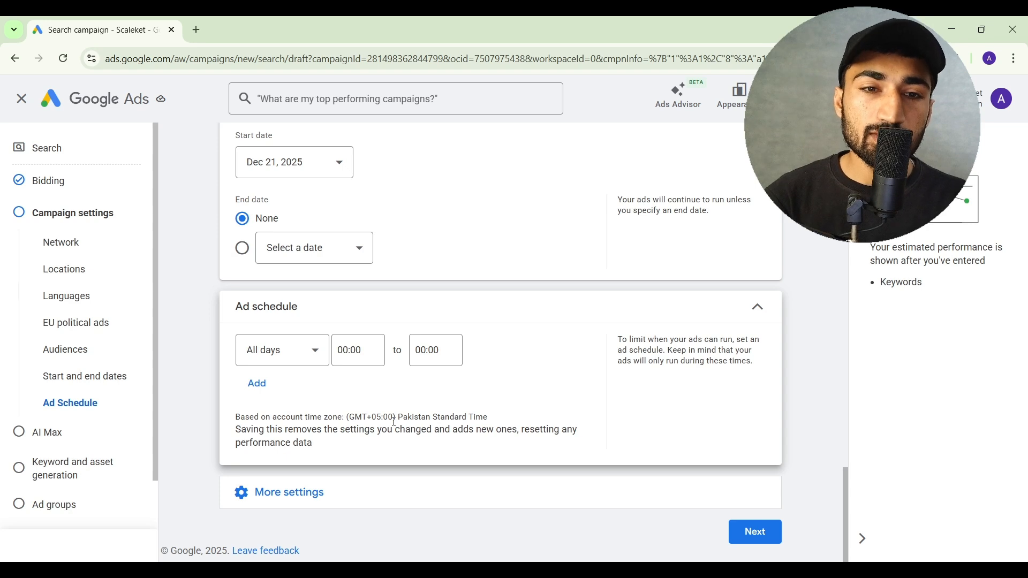
click(304, 353)
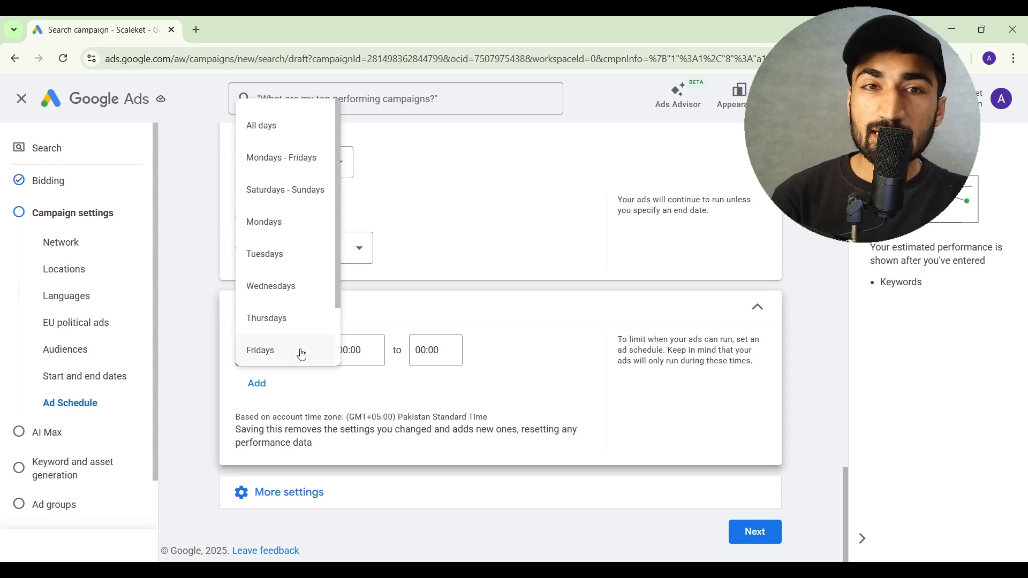
click(281, 158)
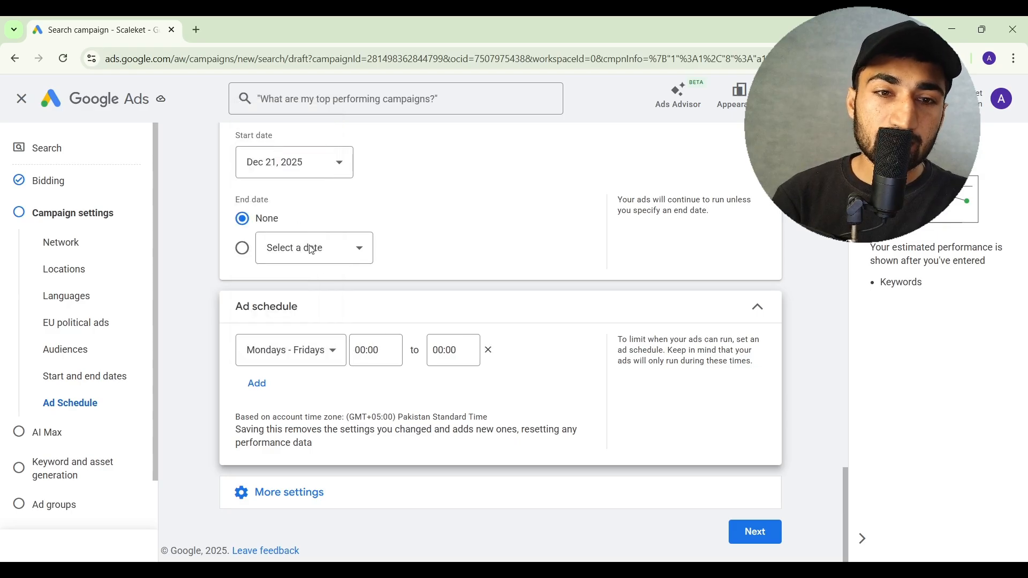
Set the Monday to Friday ad schedule hours from 08:00 to 17:00 and collapse the schedule
click(378, 346)
scroll(376, 263, down, 7)
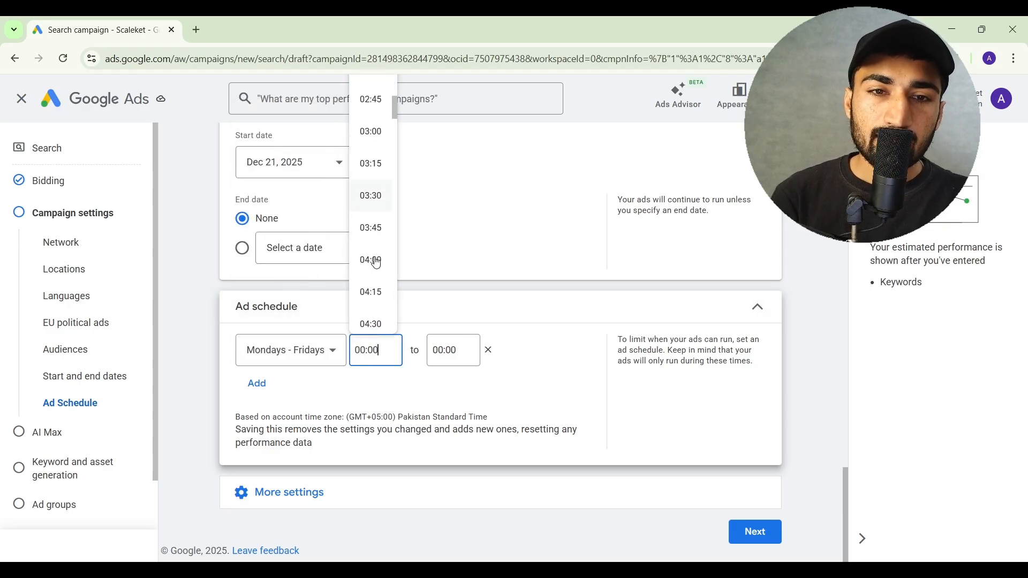
scroll(376, 262, down, 5)
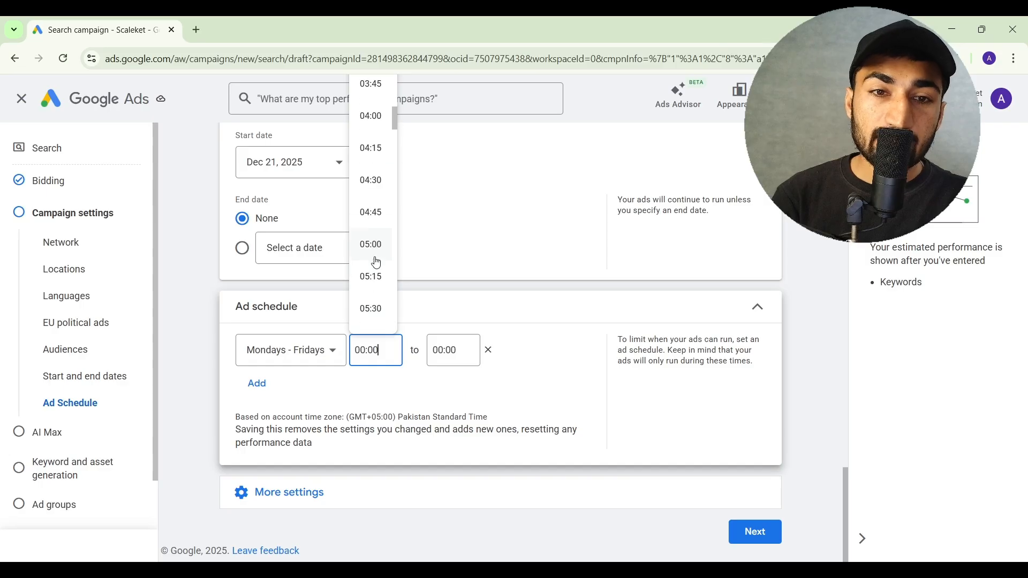
scroll(376, 262, down, 5)
click(376, 262)
click(447, 348)
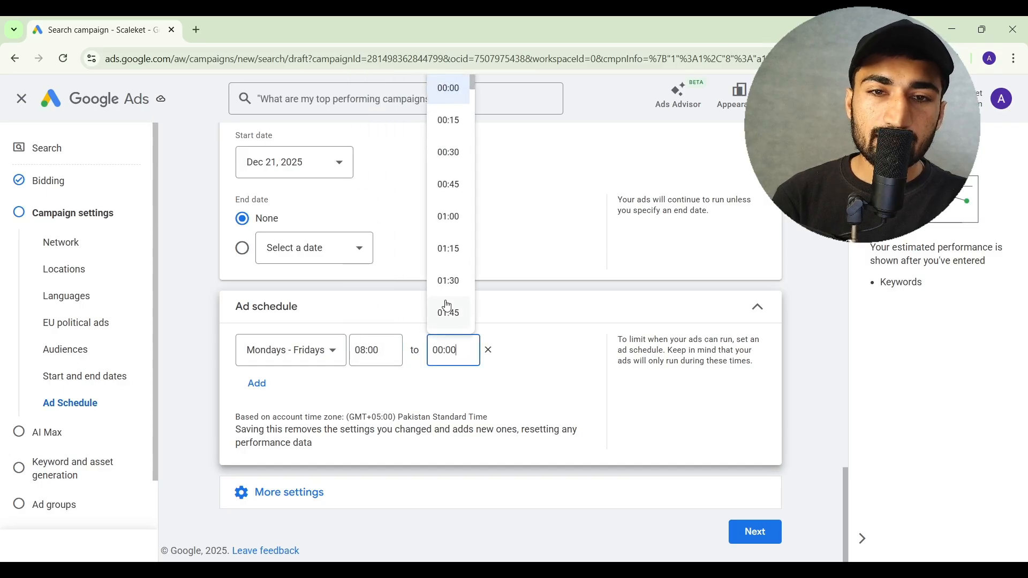
scroll(446, 306, down, 8)
scroll(447, 306, down, 12)
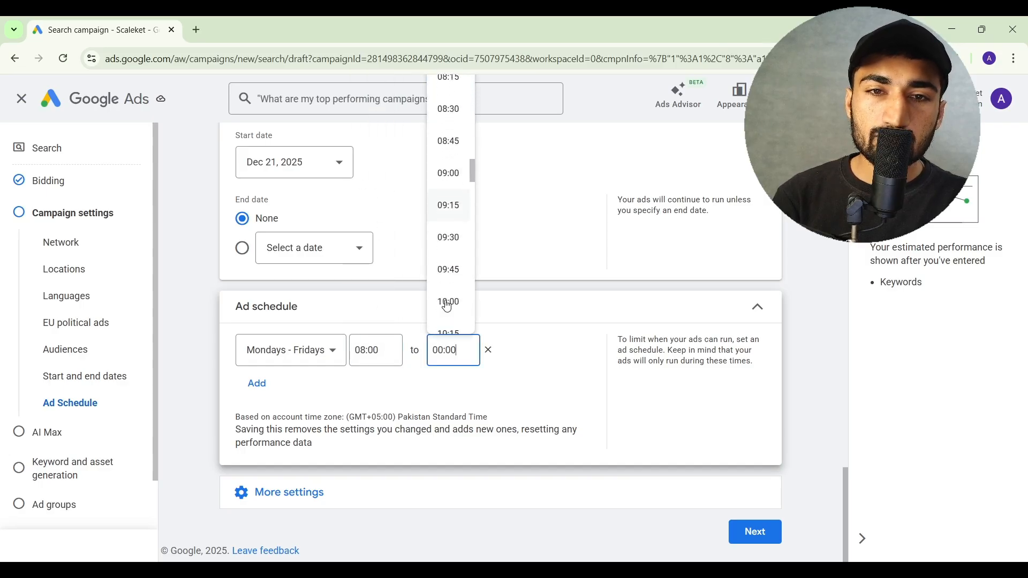
scroll(448, 307, down, 12)
click(447, 307)
click(533, 306)
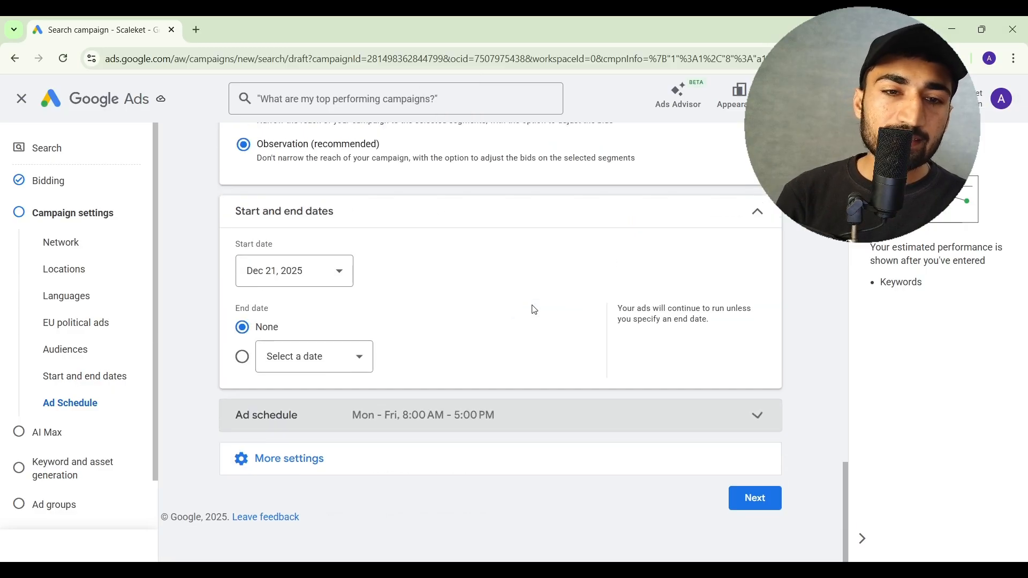
Continue past the campaign settings and AI Max without enabling it, and skip keyword and asset generation
click(457, 474)
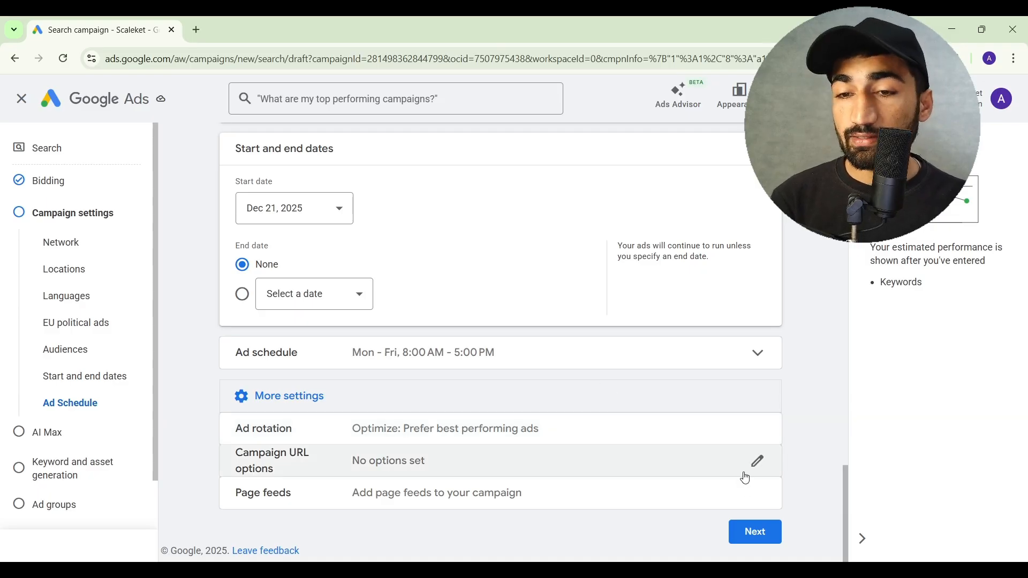
click(755, 535)
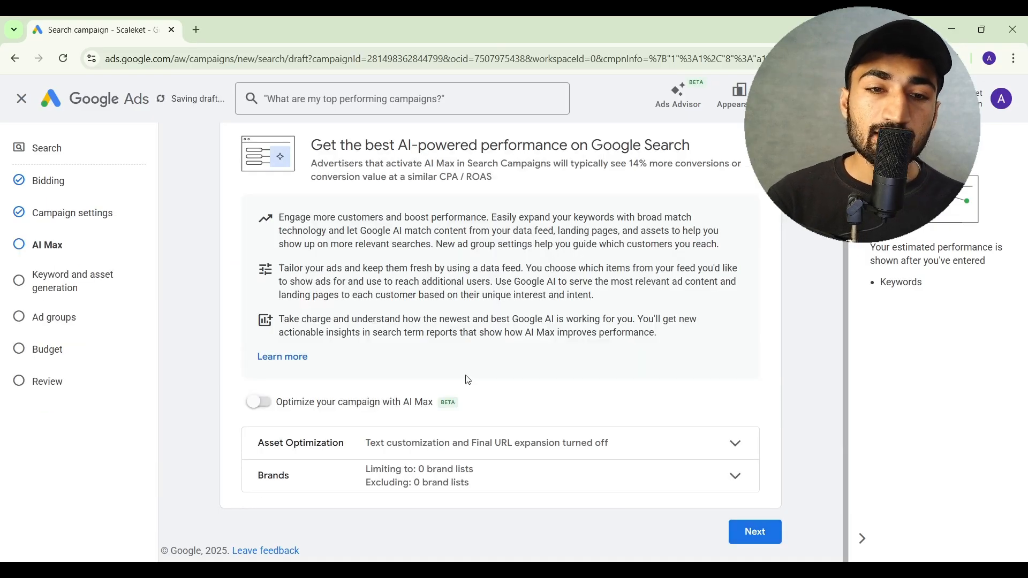
triple_click(462, 152)
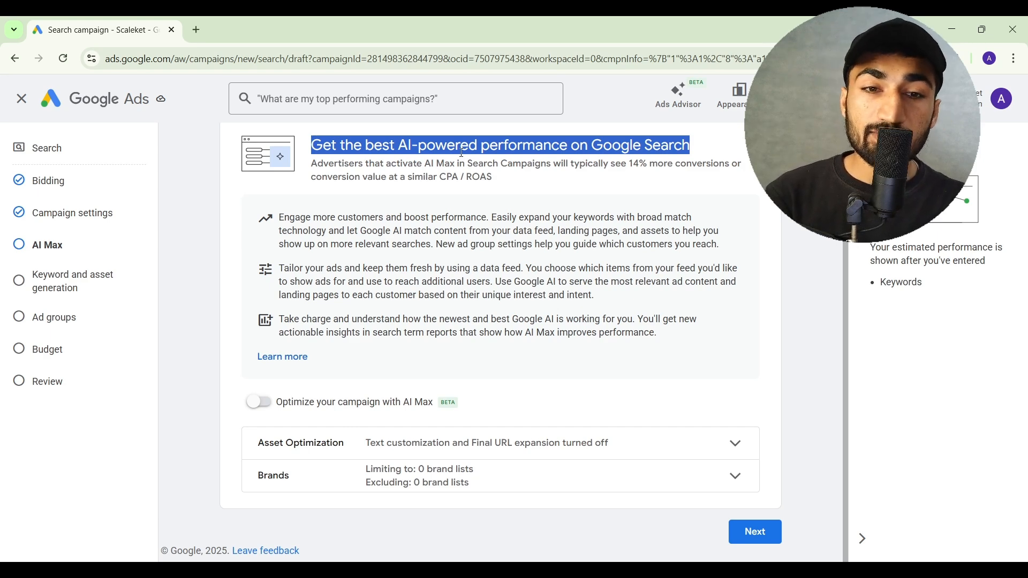
click(749, 535)
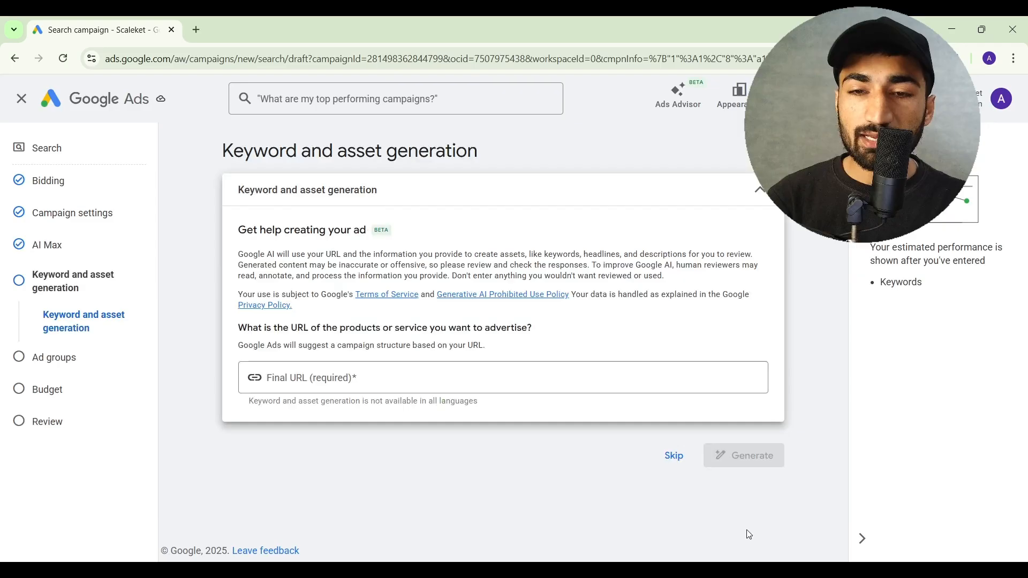
triple_click(303, 152)
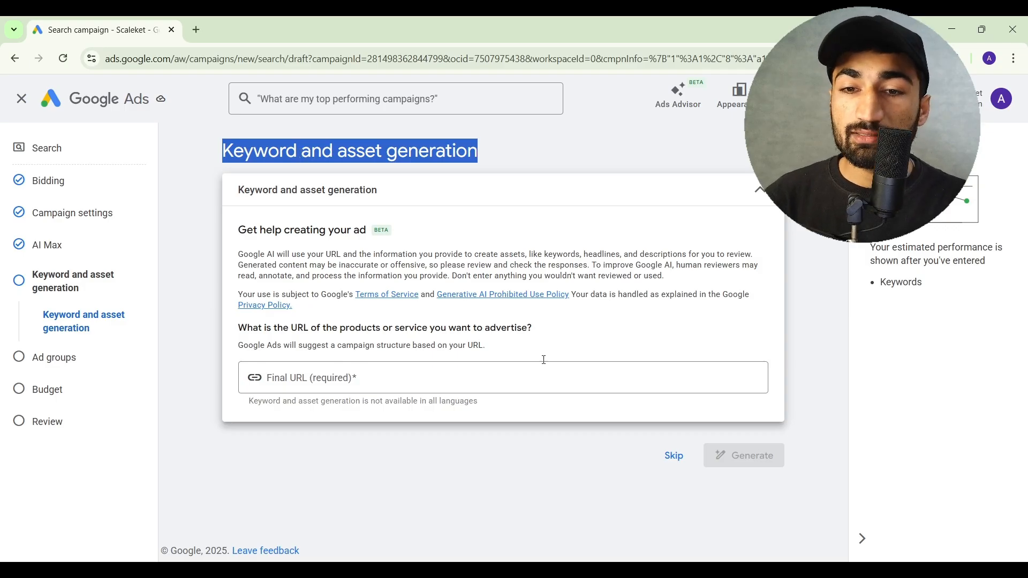
click(675, 457)
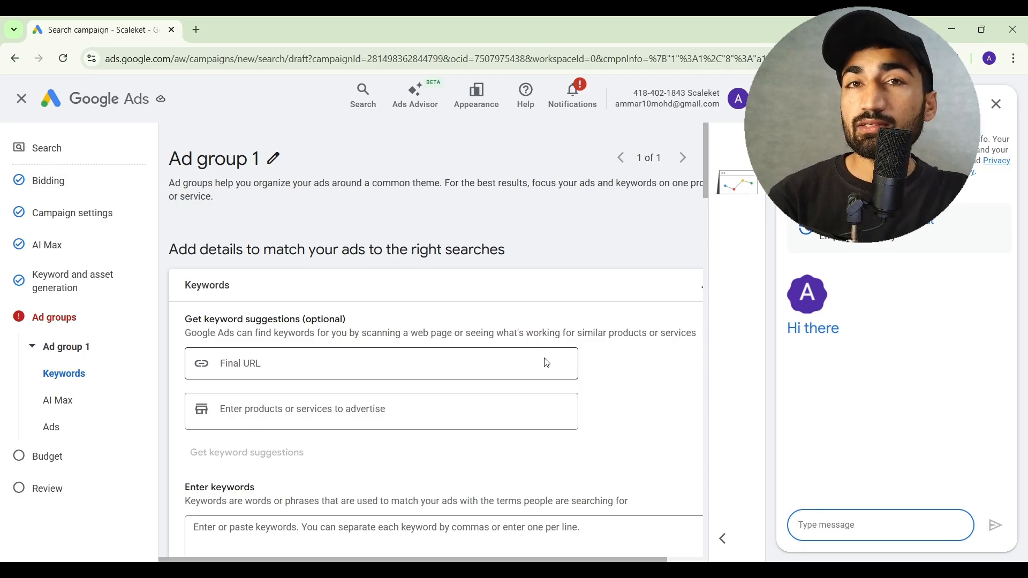
Close the advisor chat and remove Ad group 1 from the campaign draft
click(997, 105)
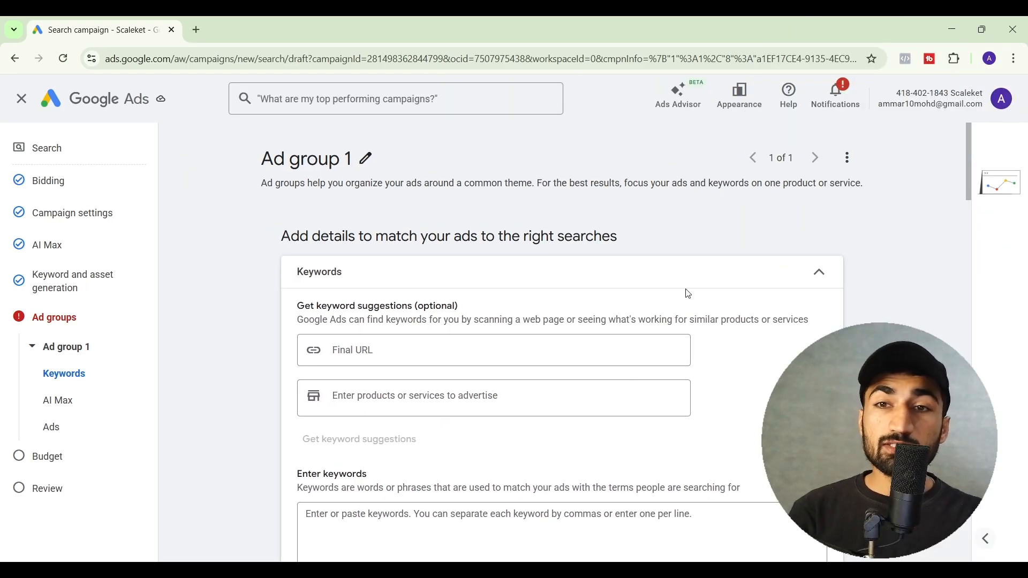
click(848, 158)
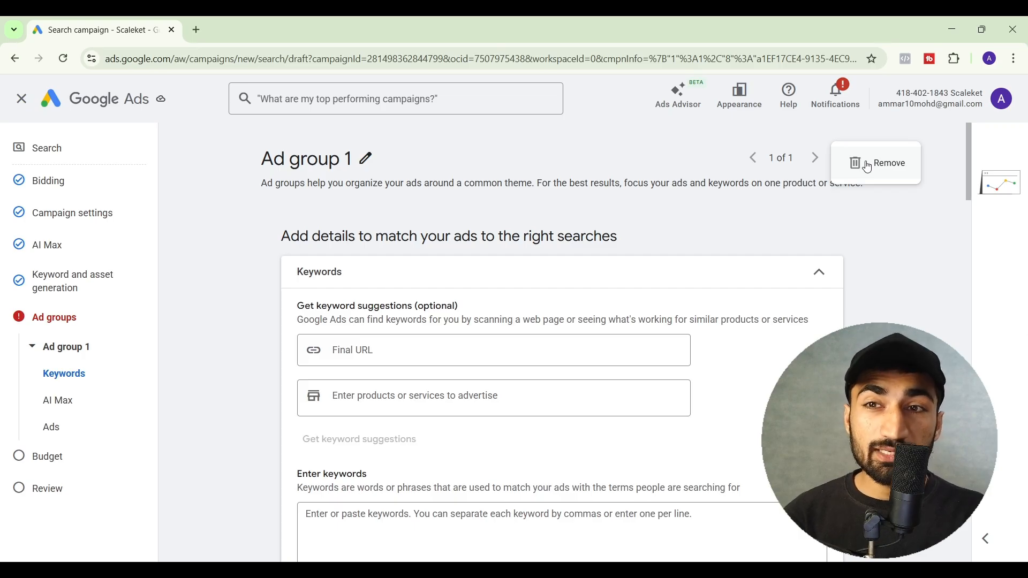
click(869, 166)
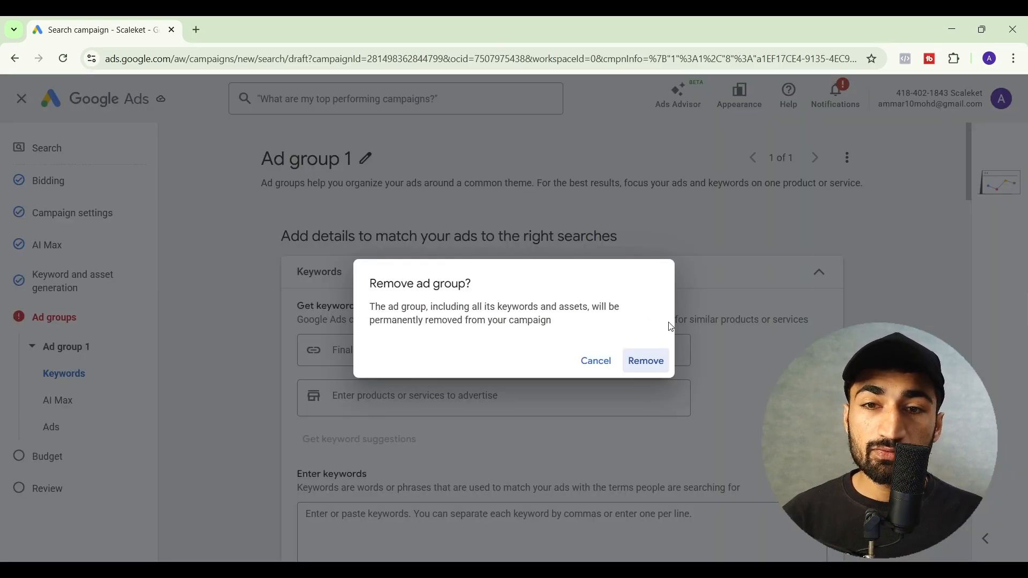
click(650, 356)
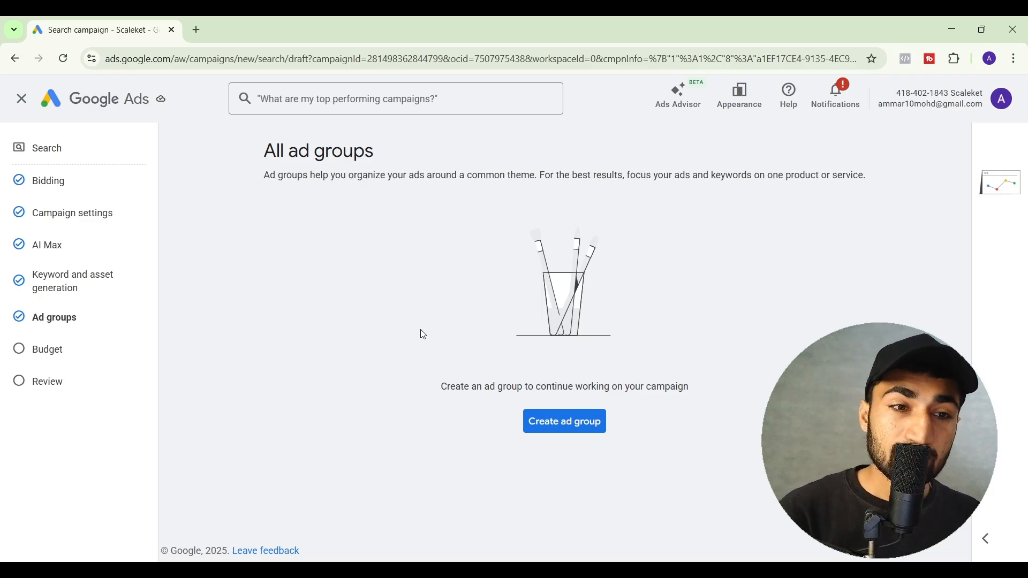
Set the campaign's average daily budget to $30 and continue to the review
click(66, 349)
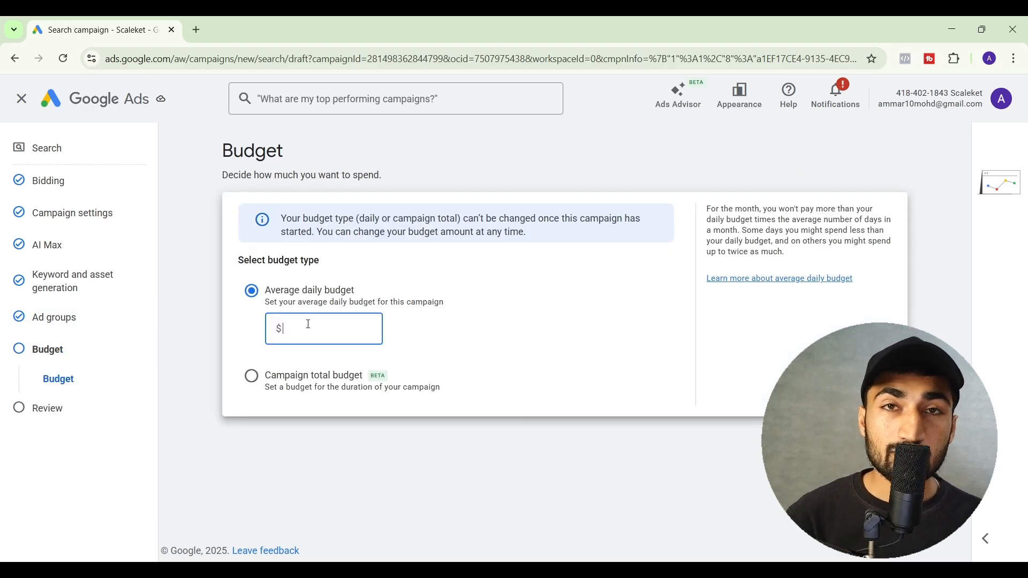
text(30)
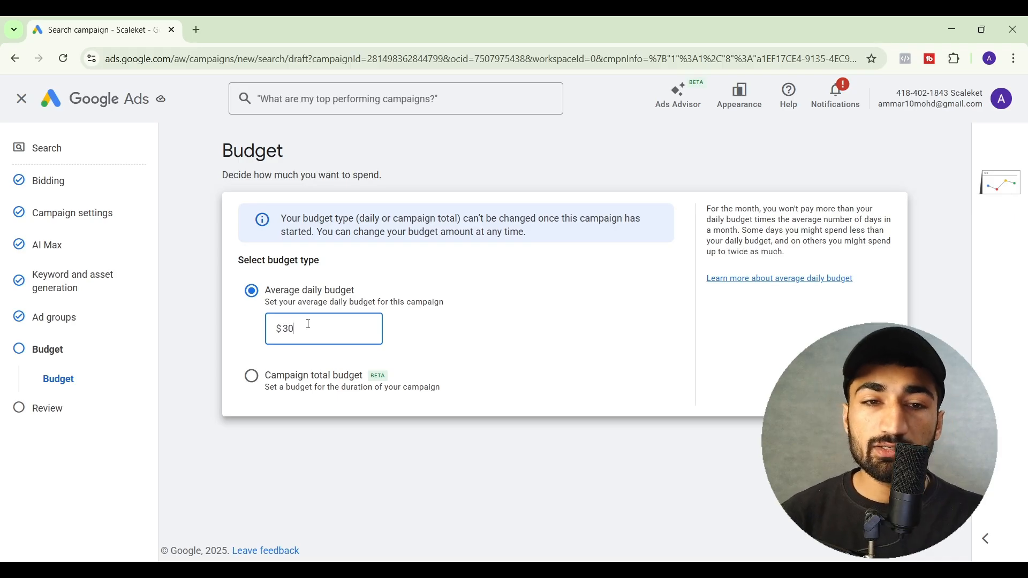
click(448, 366)
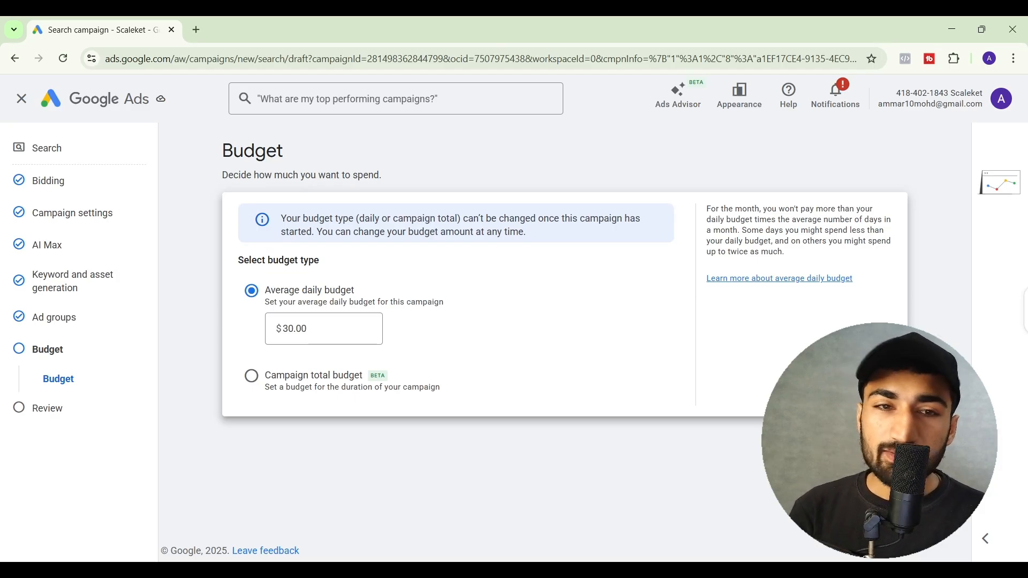
click(887, 444)
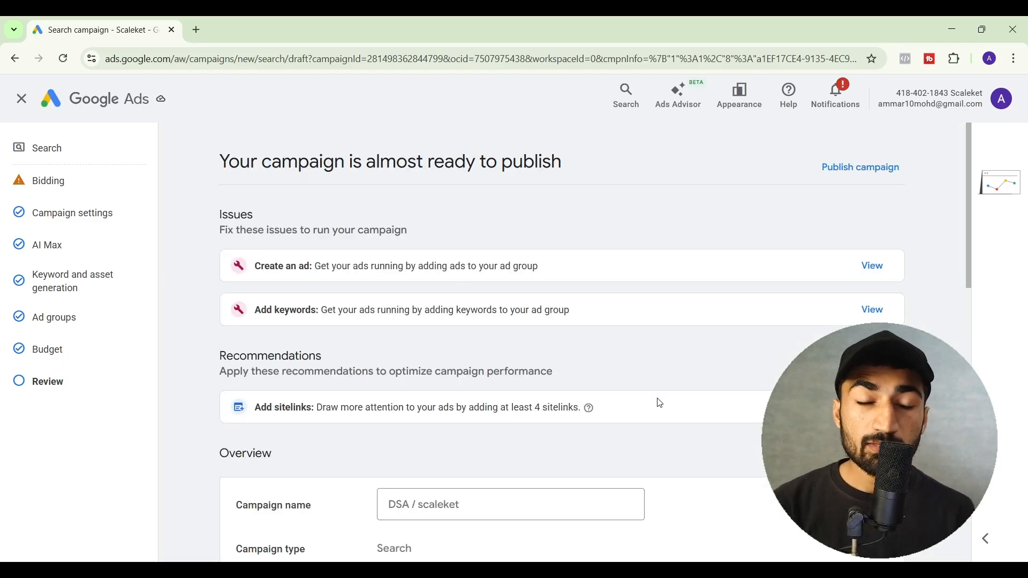
Review the summary of the DSA / scaleket campaign and publish it without ads or keywords
scroll(642, 343, down, 4)
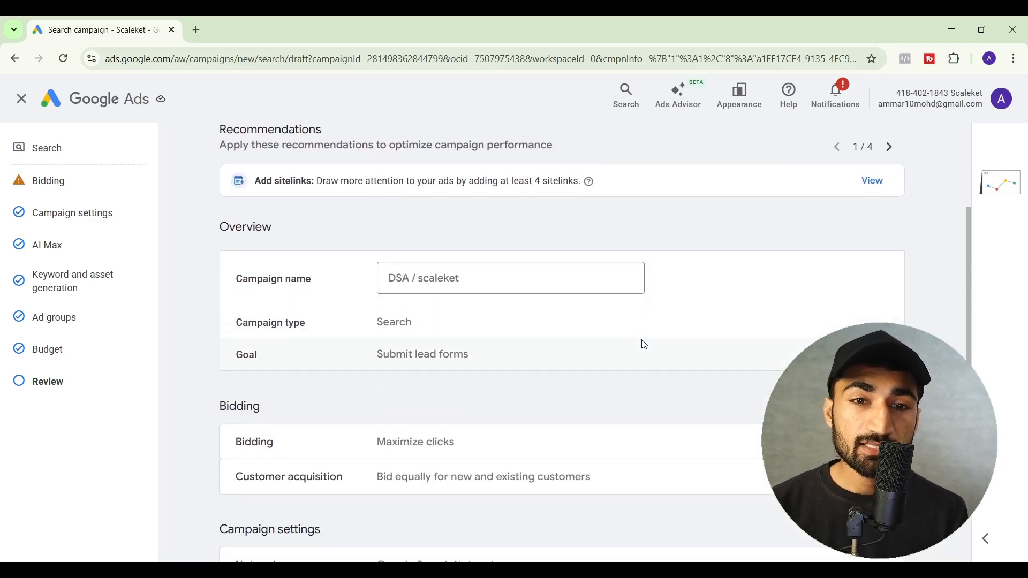
scroll(645, 345, down, 3)
scroll(645, 346, up, 7)
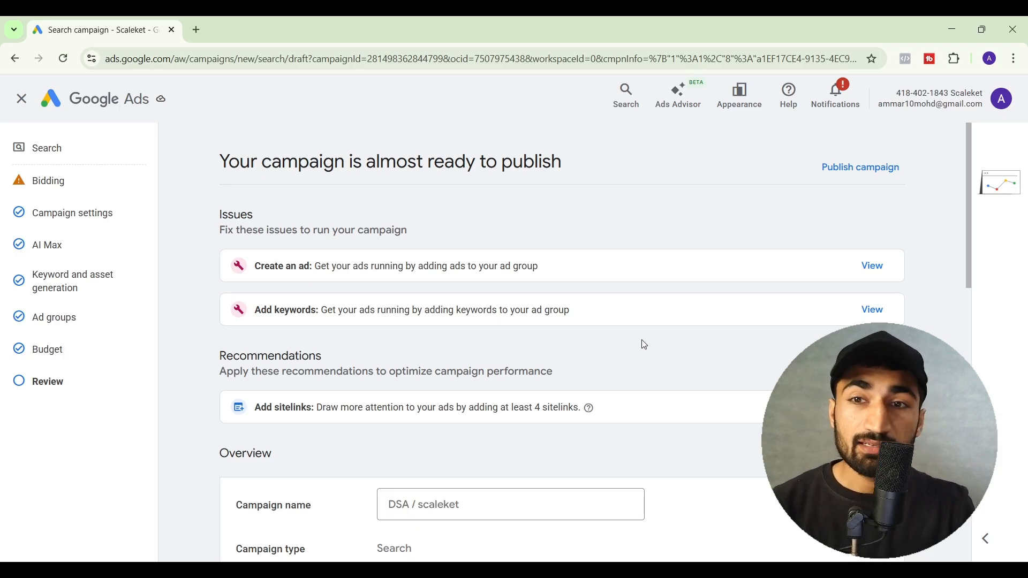
click(834, 175)
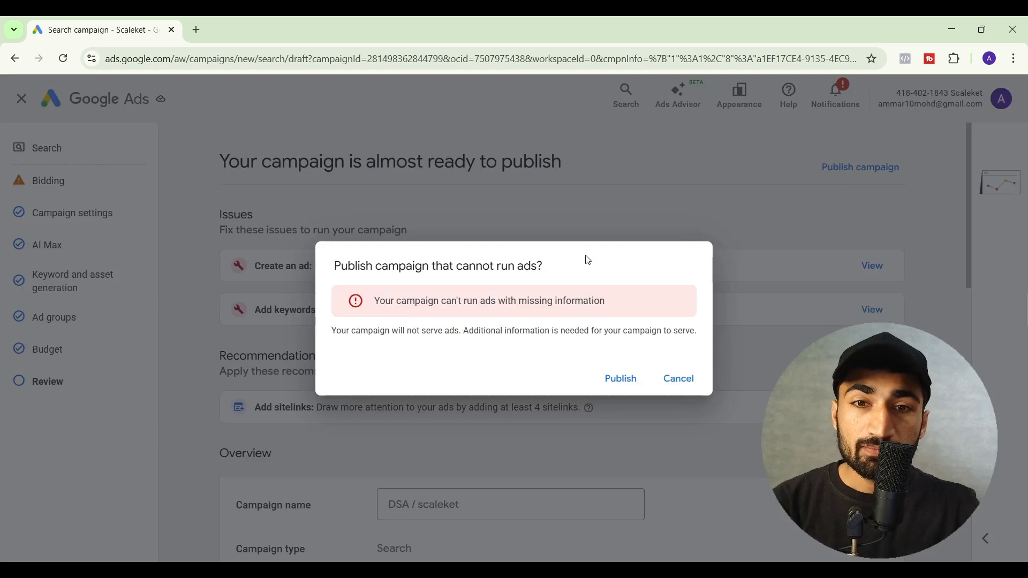
click(621, 379)
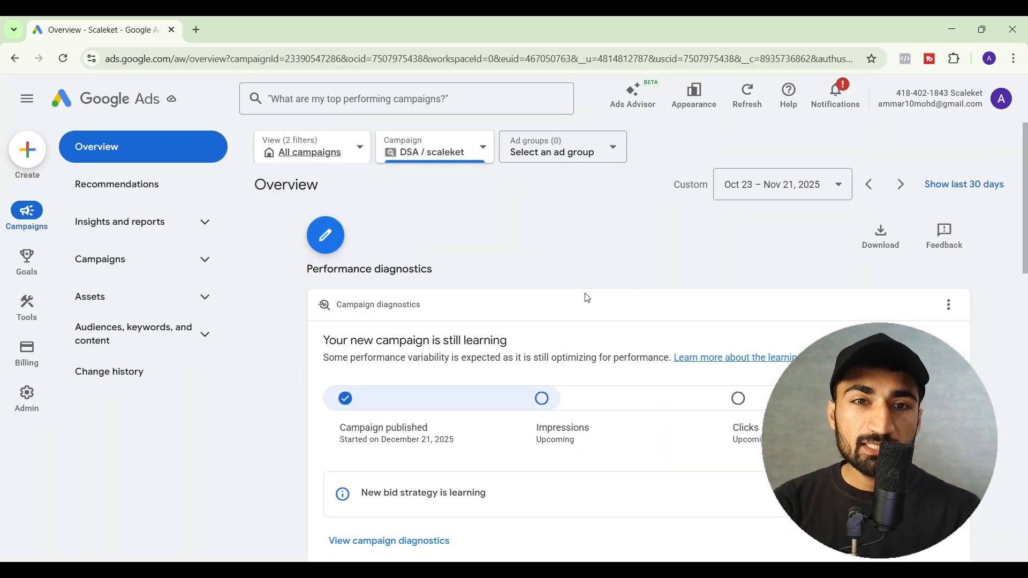
Go to the ad groups of the DSA / scaleket campaign and start a new ad group
click(557, 156)
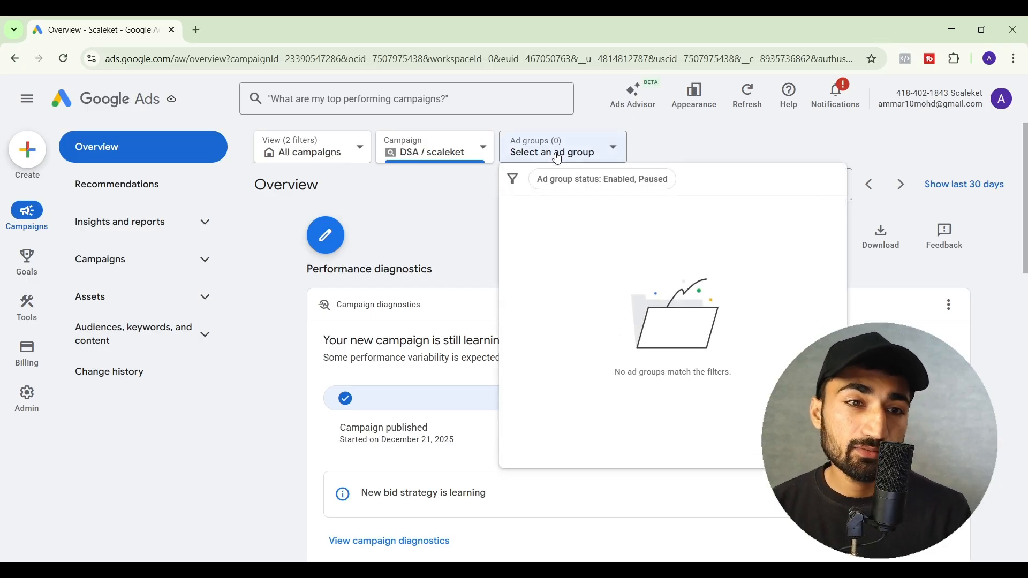
click(191, 261)
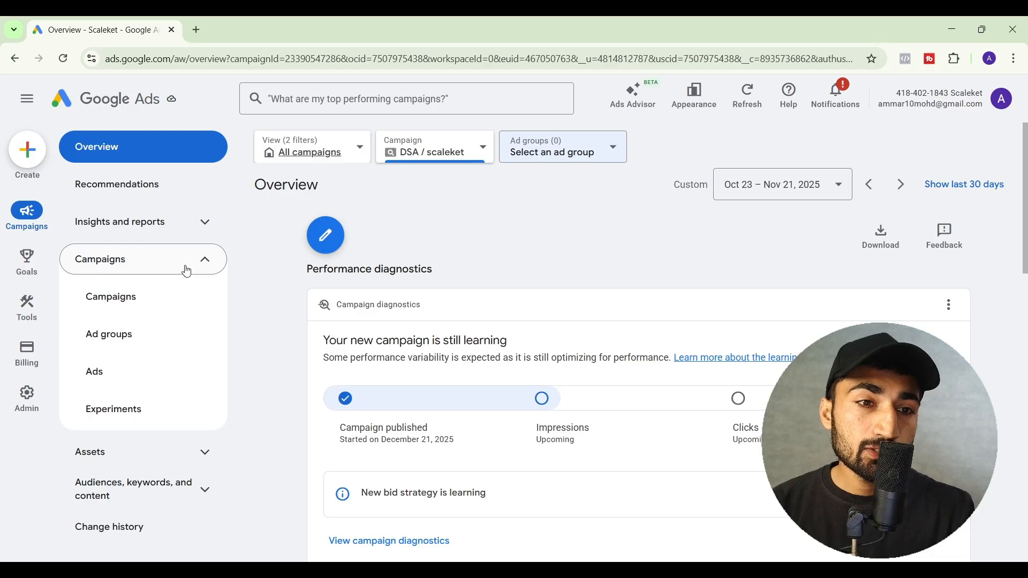
click(152, 340)
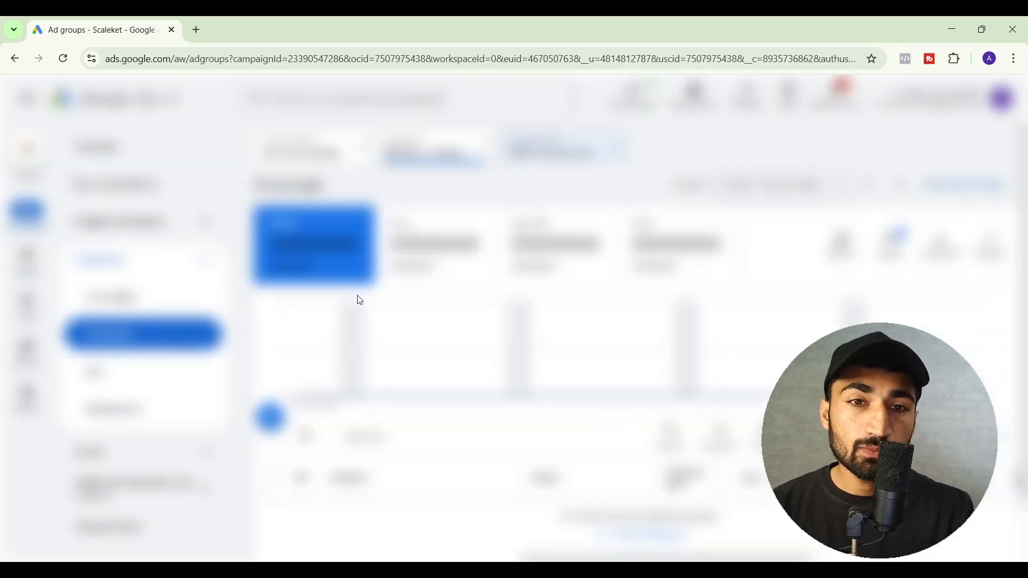
click(271, 355)
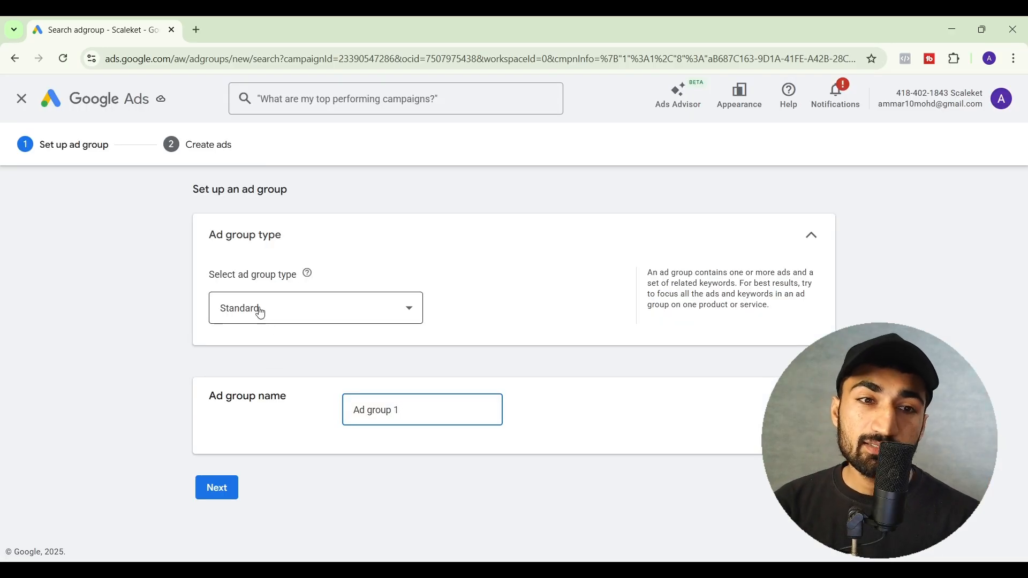
Change the ad group type to Dynamic, confirm the change, and set the website to scaleket.com
click(261, 314)
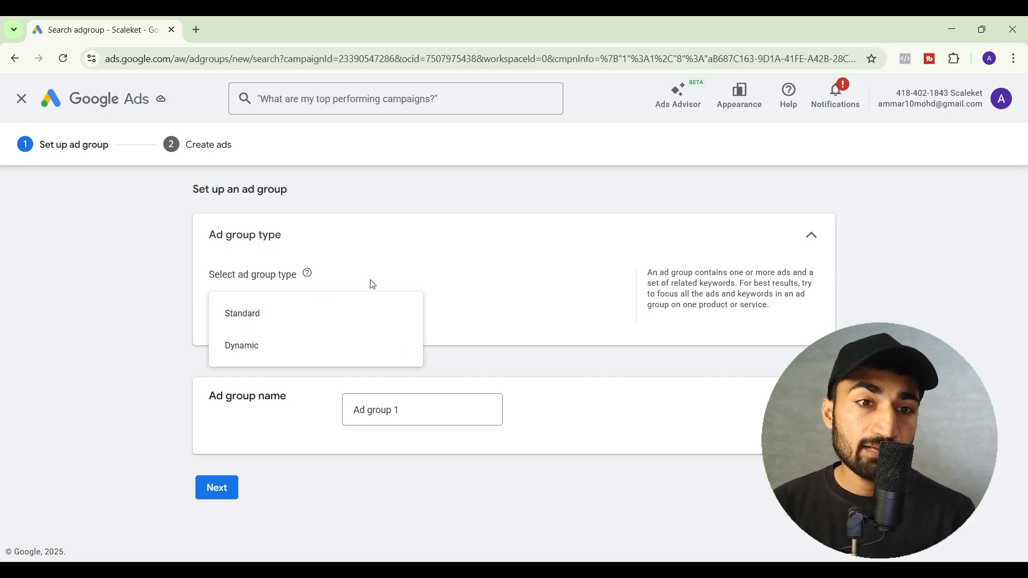
click(278, 348)
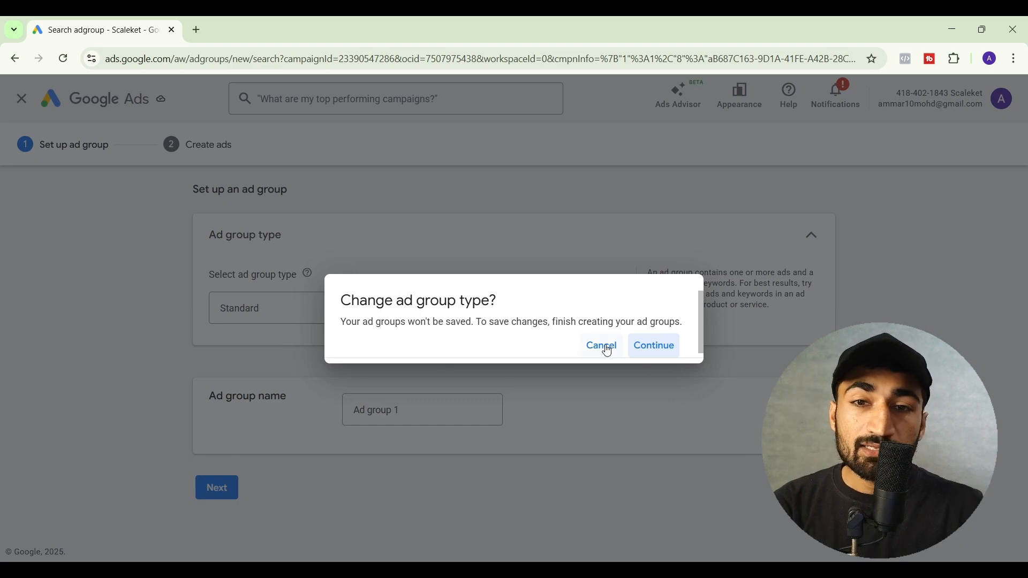
click(645, 349)
scroll(369, 385, down, 2)
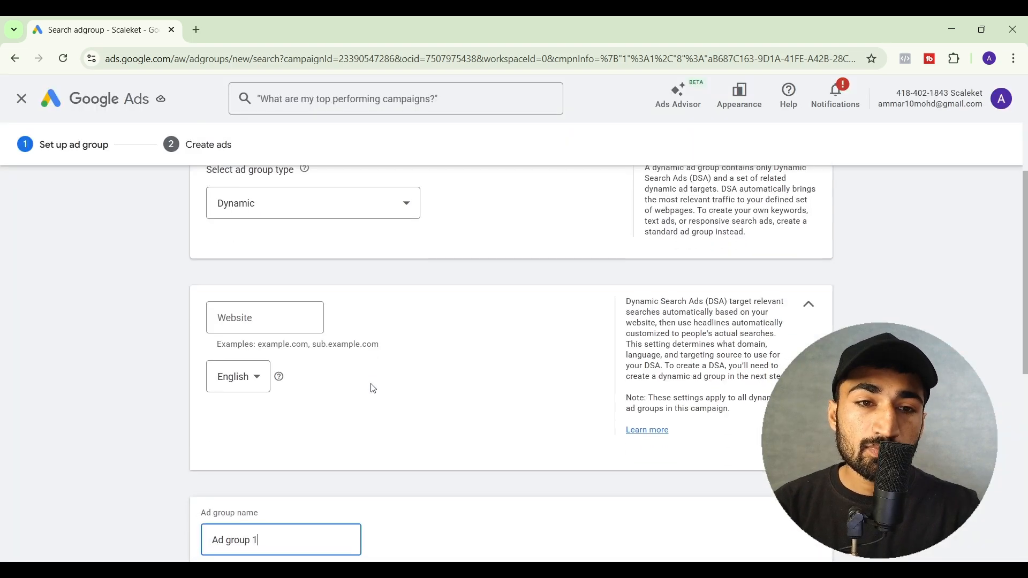
click(269, 323)
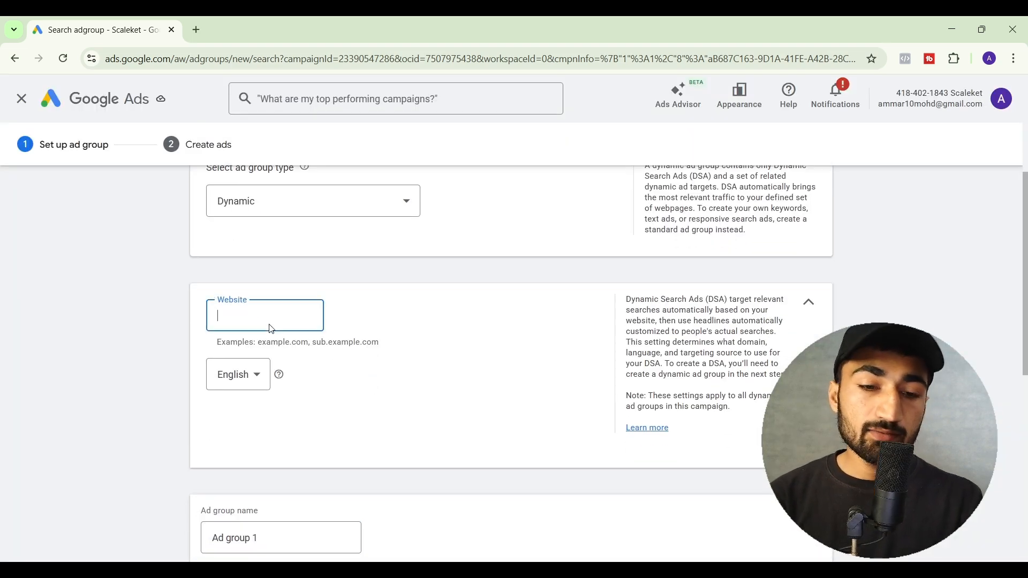
text(scalek)
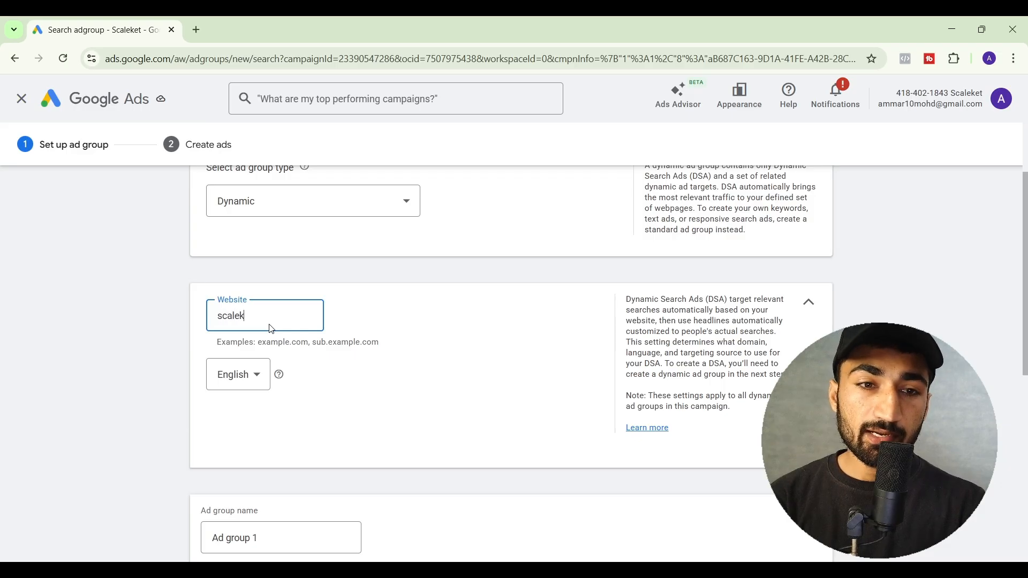
text(et.com)
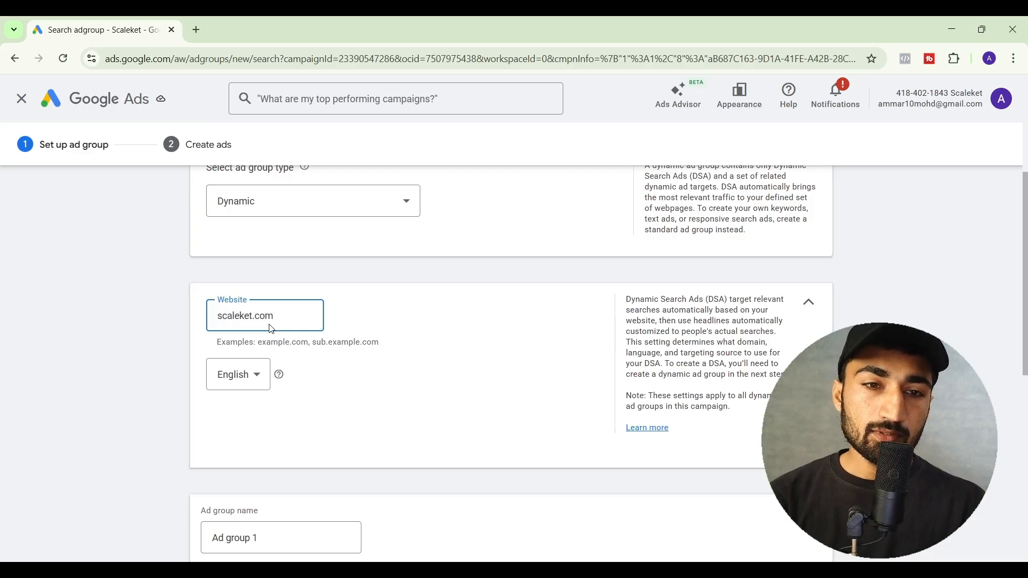
Rename the ad group as "Google Ads Agency"
scroll(315, 399, down, 1)
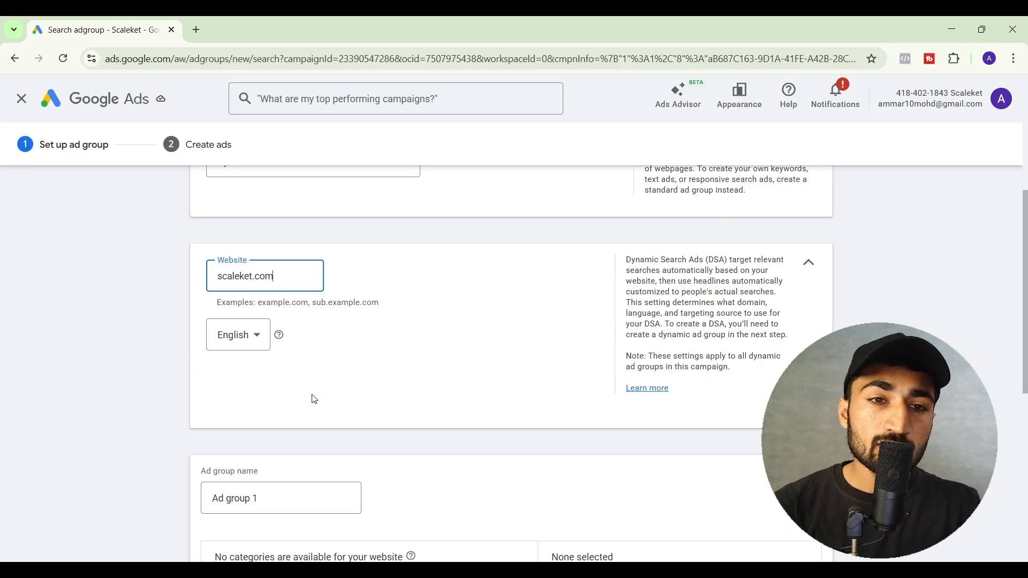
scroll(312, 400, down, 4)
click(271, 320)
double_click(270, 319)
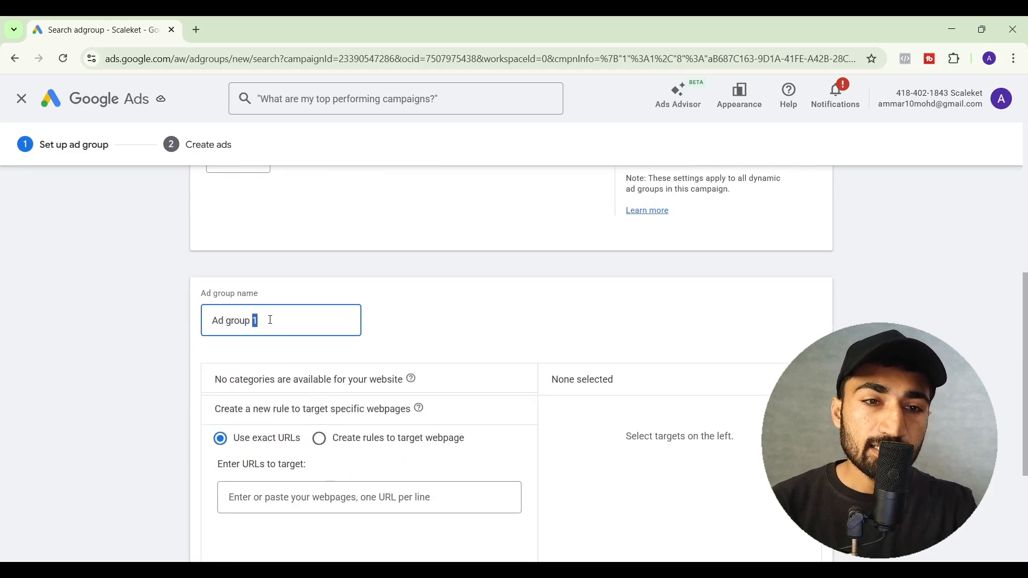
triple_click(270, 320)
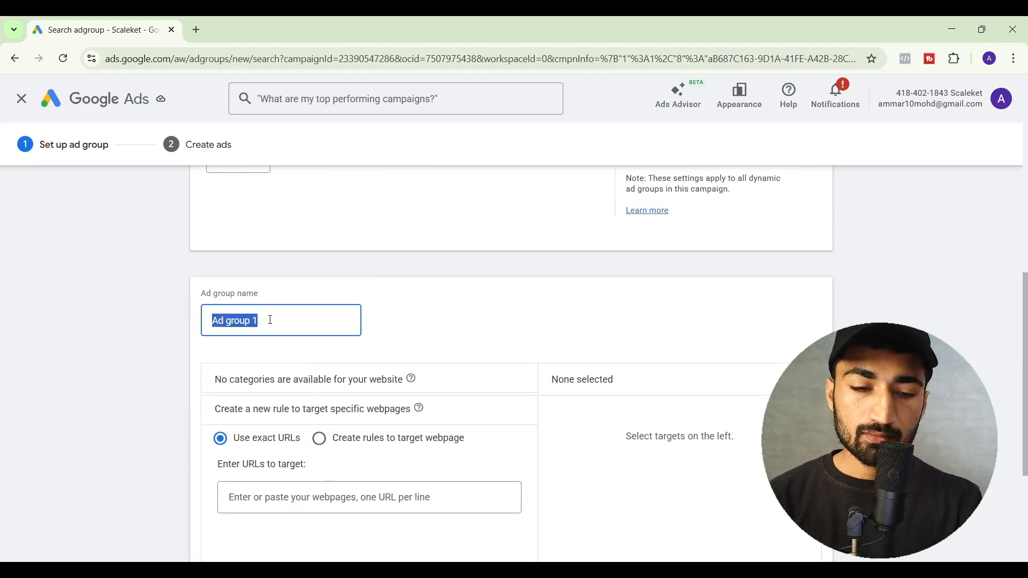
text(Google A)
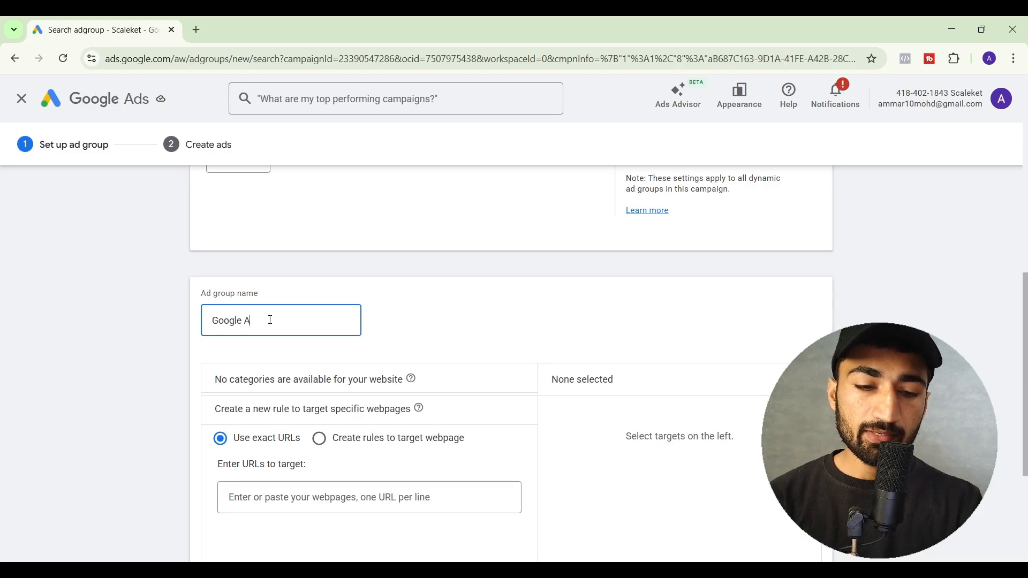
text(ds Agency)
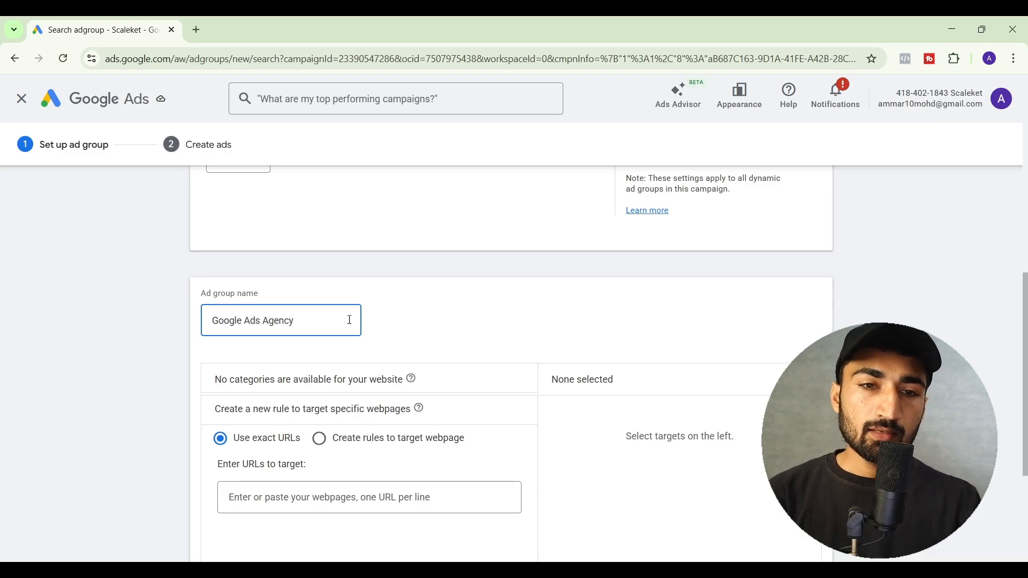
click(399, 326)
Try targeting all webpages of the website, and return to the specific webpages rule using exact URLs
scroll(400, 325, down, 2)
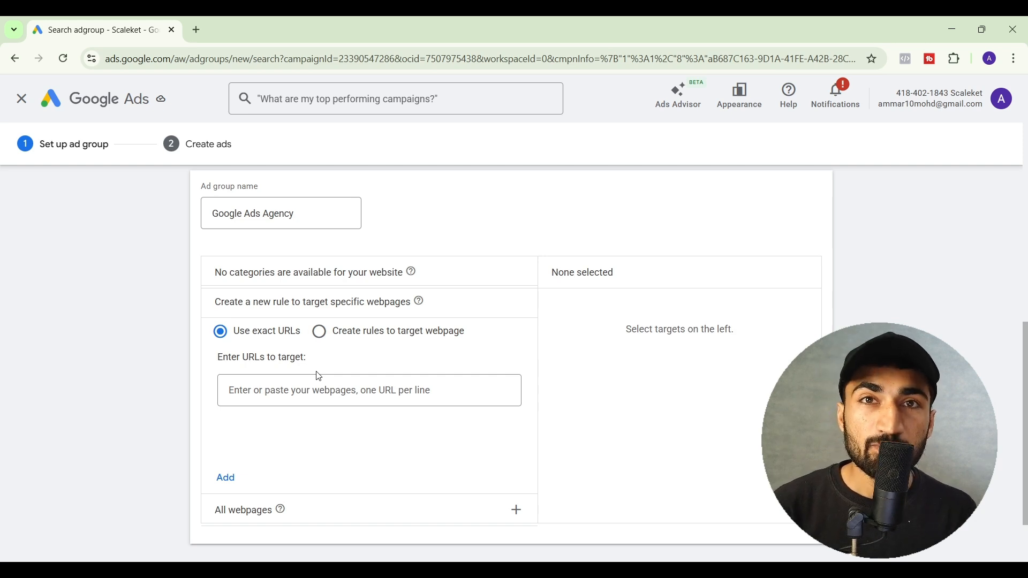
scroll(319, 376, down, 2)
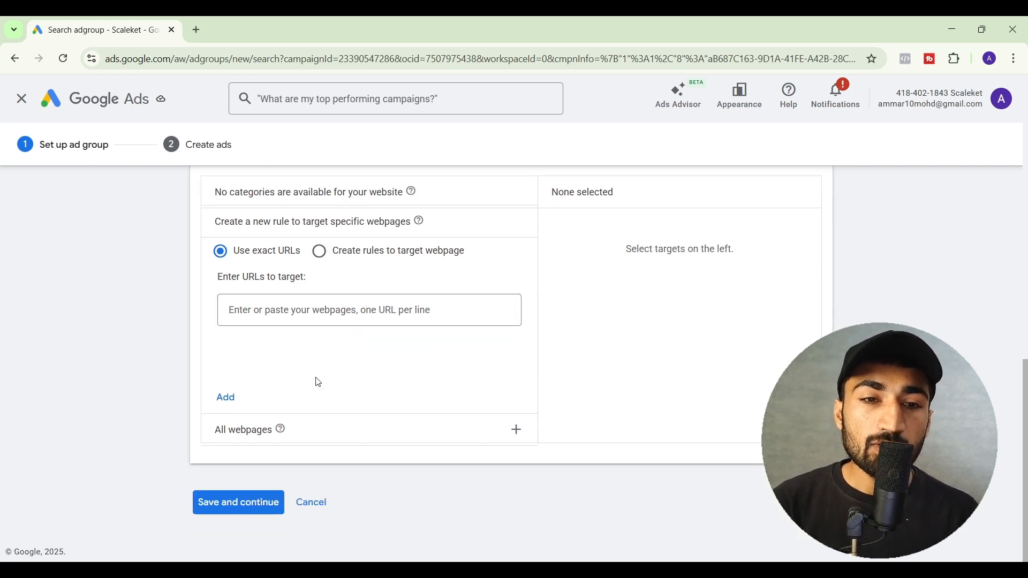
click(320, 423)
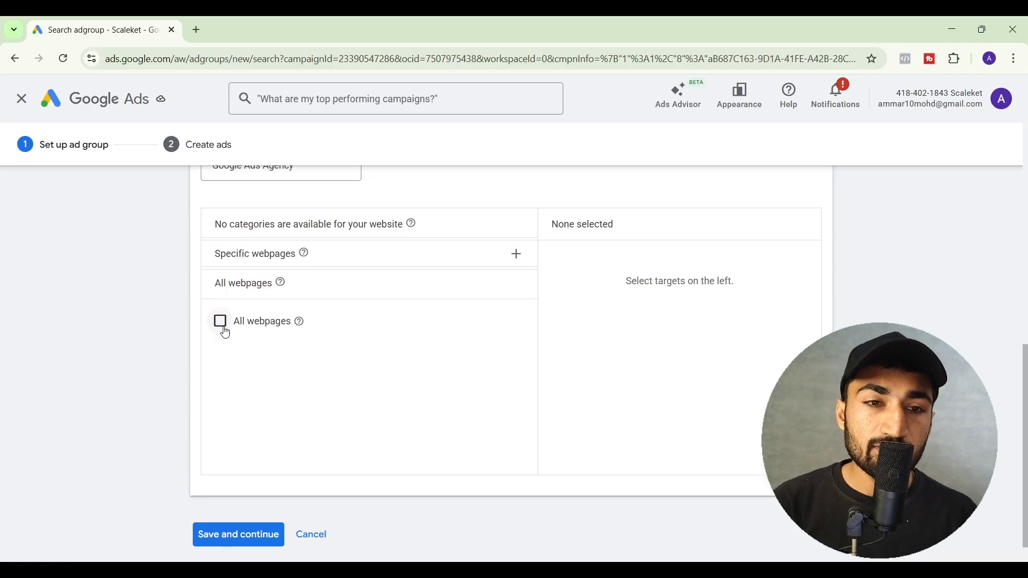
click(221, 323)
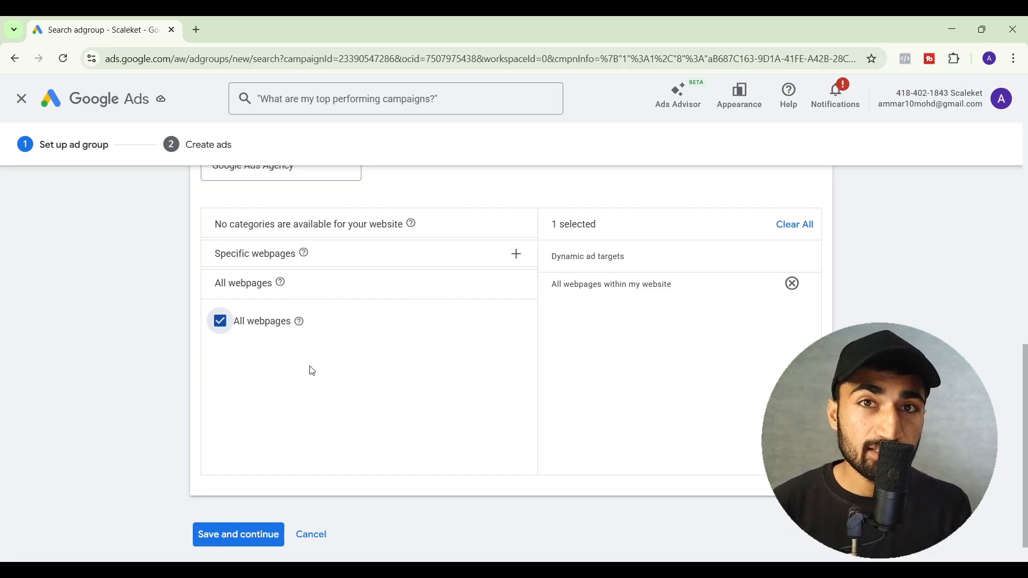
click(346, 257)
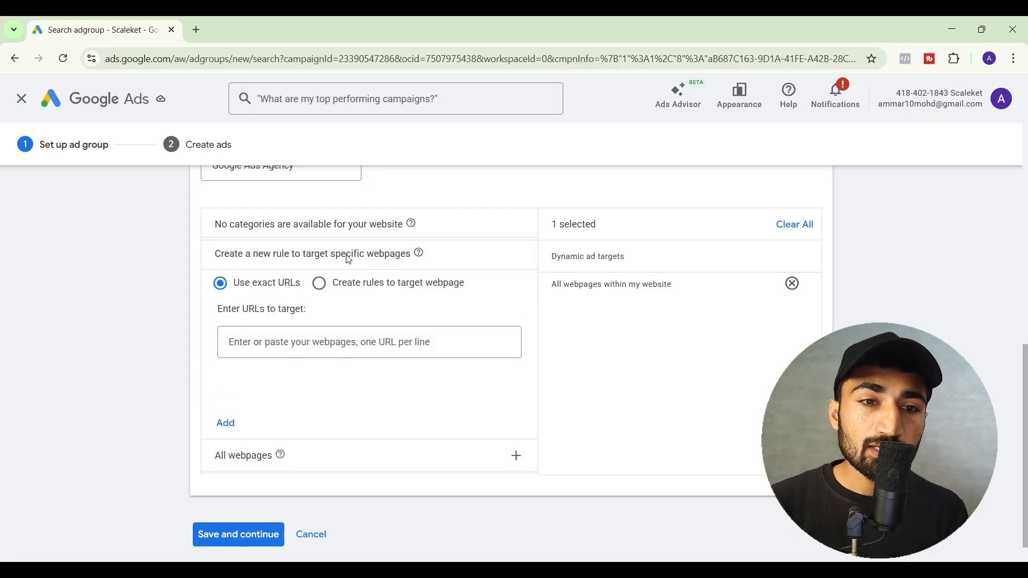
scroll(301, 327, down, 1)
scroll(301, 328, down, 1)
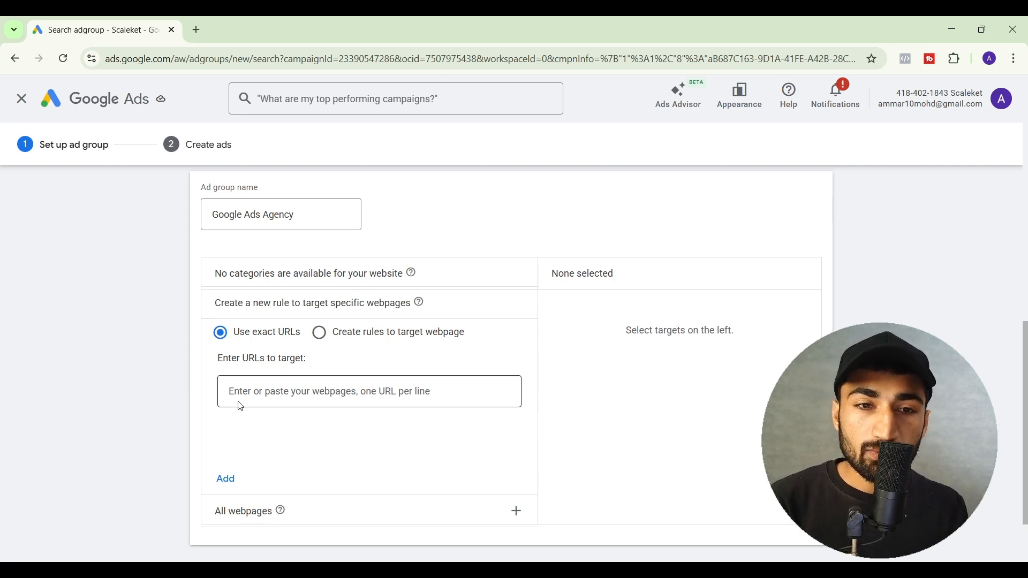
Open the Google Ads Agency page of scaleket.com in a new browser tab and copy its address
click(196, 30)
text(scaleket.com)
key(Return)
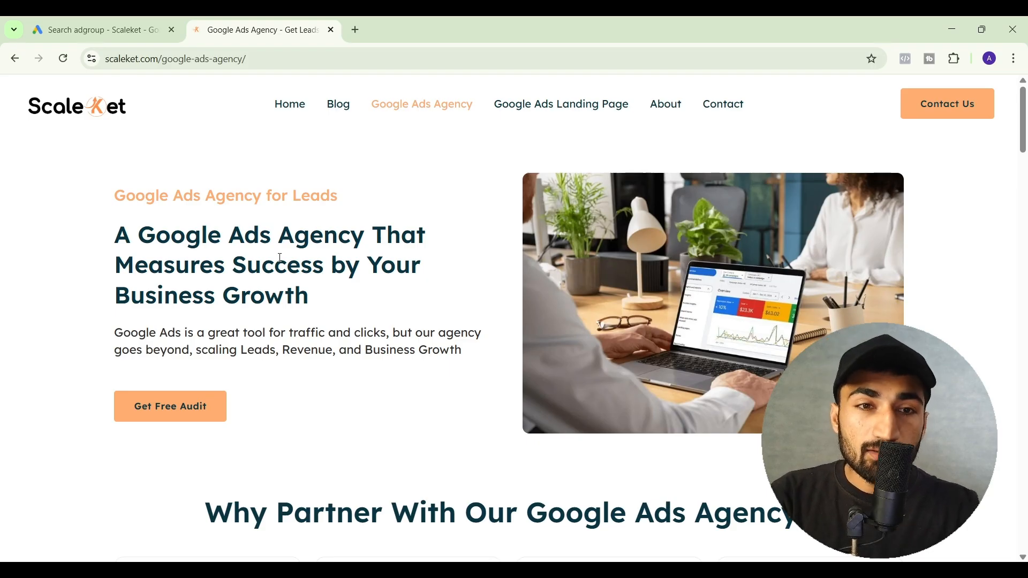
click(225, 63)
key(ctrl+c)
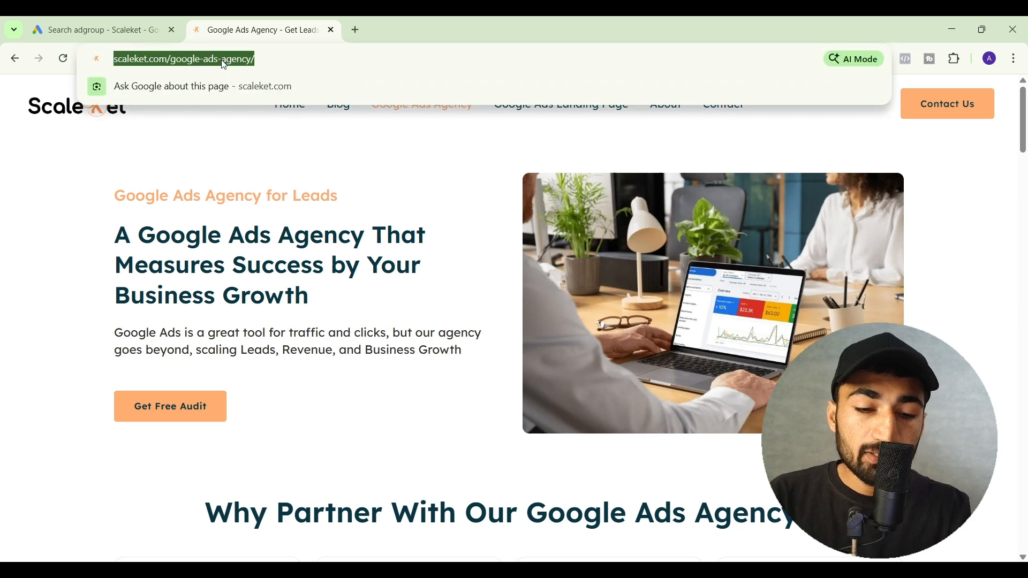
click(123, 21)
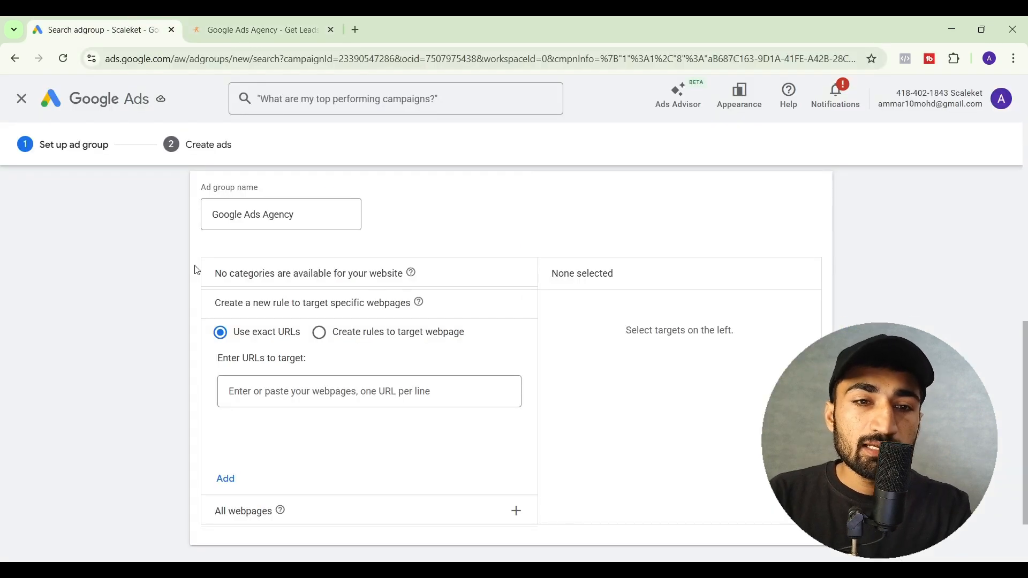
click(242, 387)
key(ctrl+v)
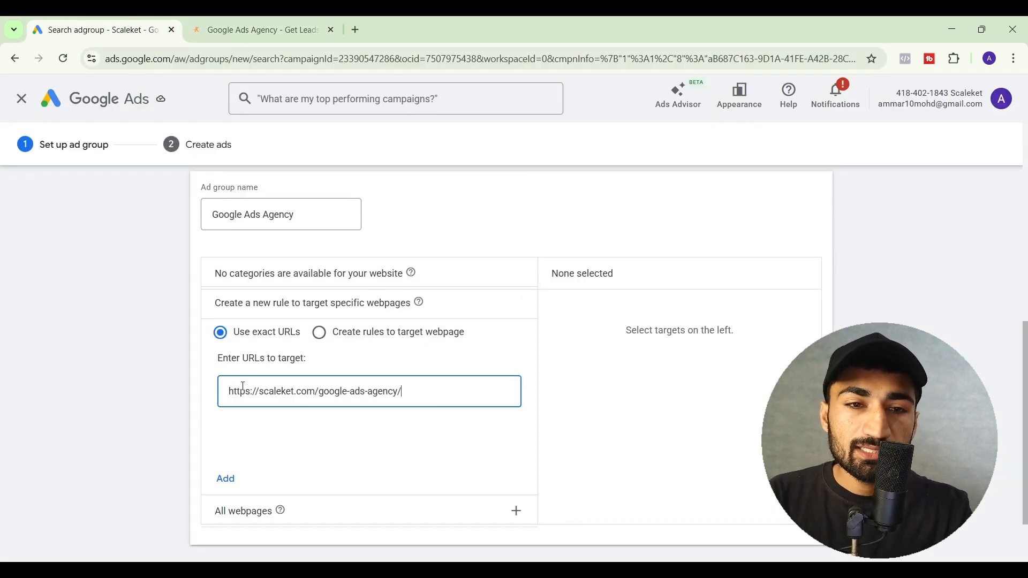
click(226, 484)
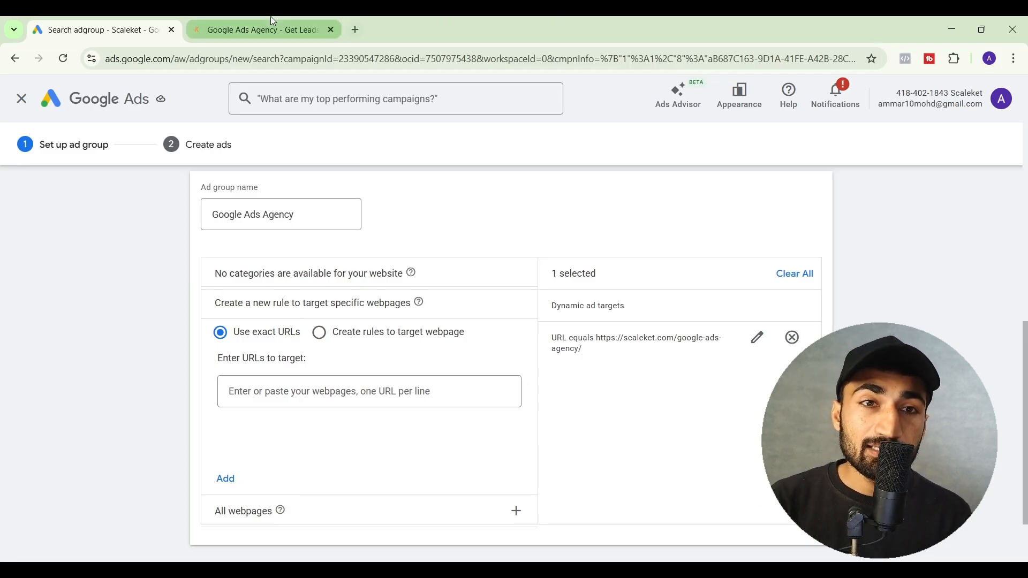
Check the targeted agency page once more, and save the ad group setup to continue to ad creation
click(263, 30)
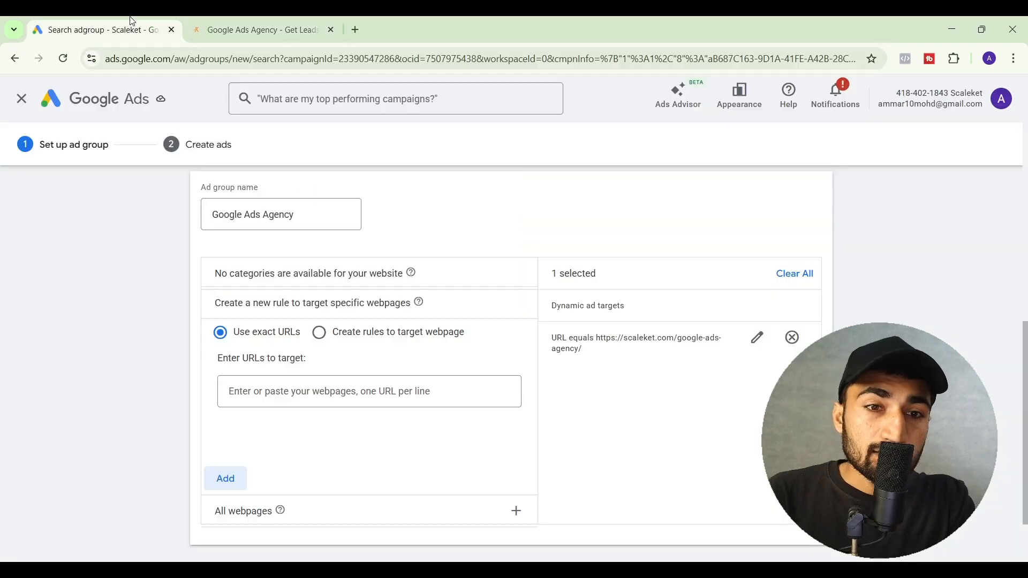
scroll(434, 402, down, 2)
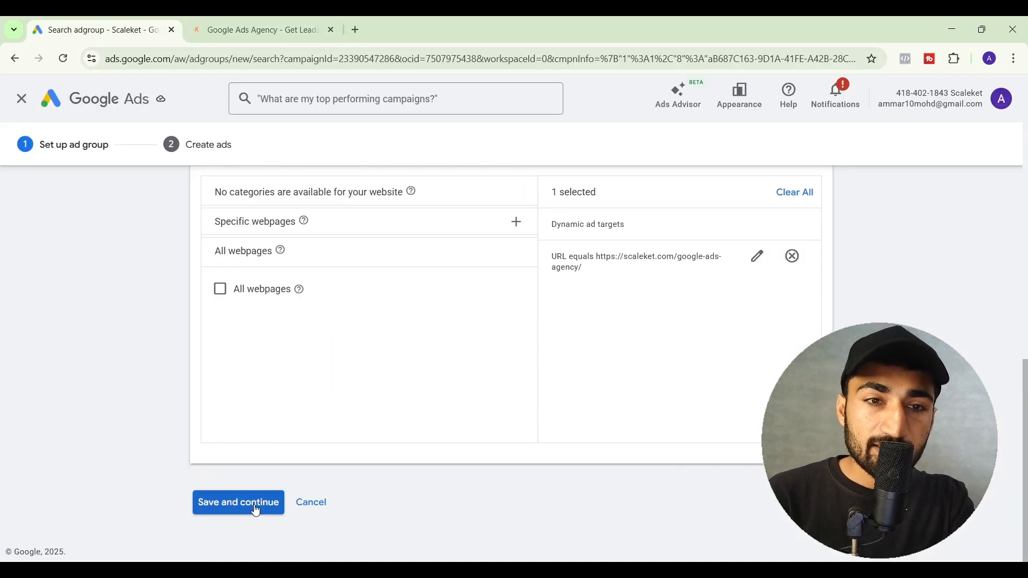
click(256, 510)
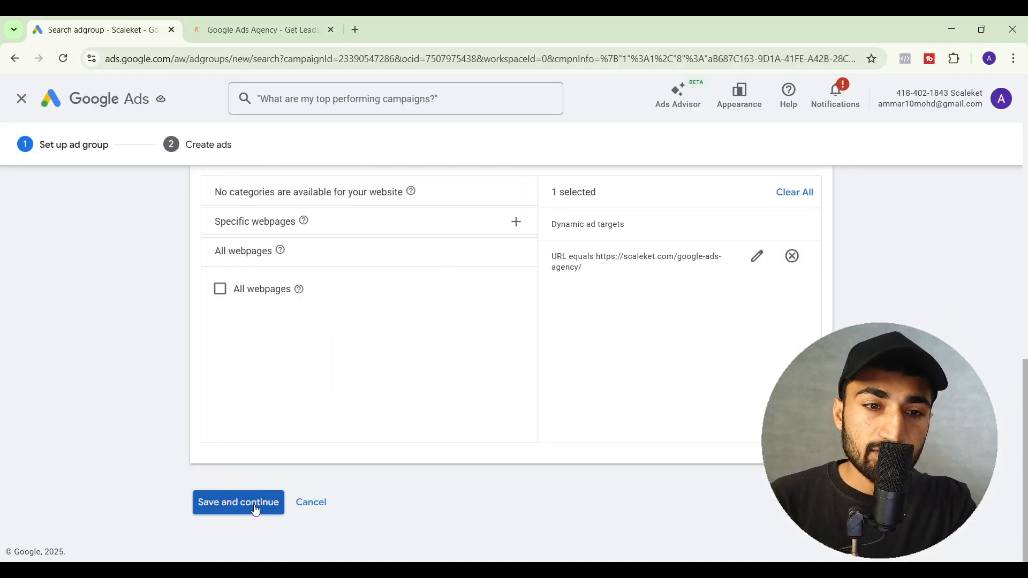
Enter "Are you a local service business looking for Google ads agency? Get free audit today." as Description 1 of the Dynamic Search Ad
scroll(303, 399, down, 1)
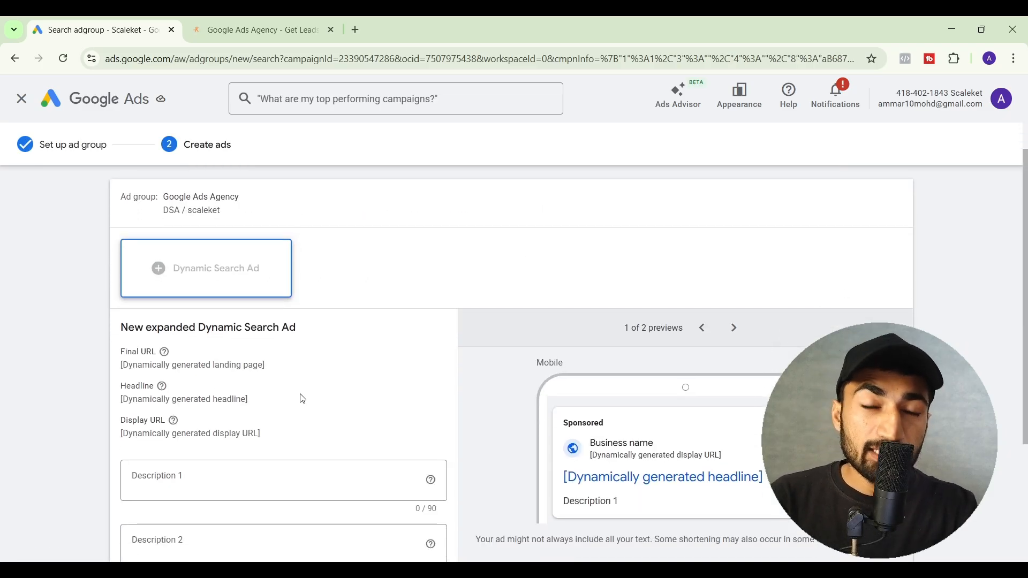
scroll(303, 399, down, 1)
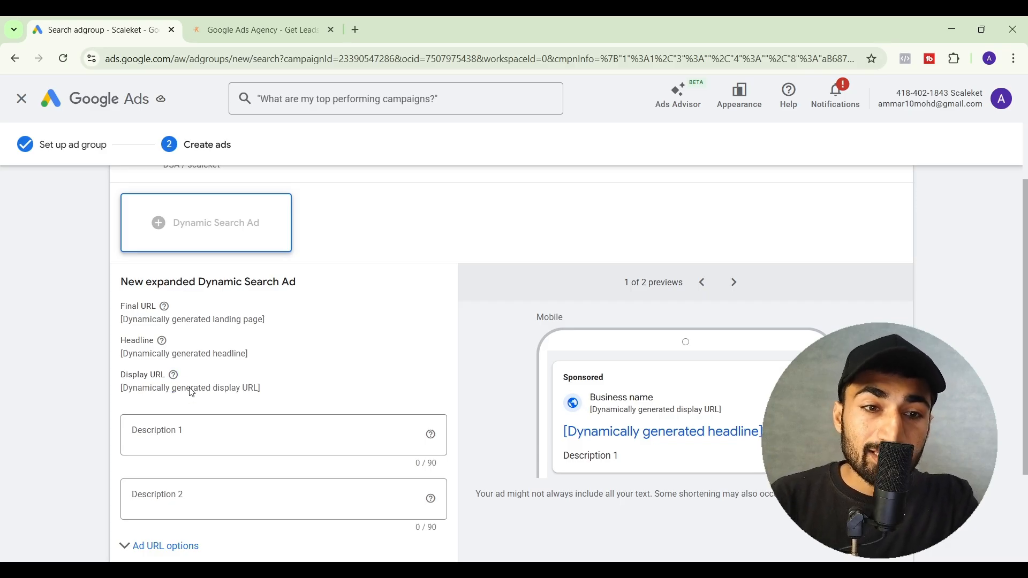
mouse_move(192, 392)
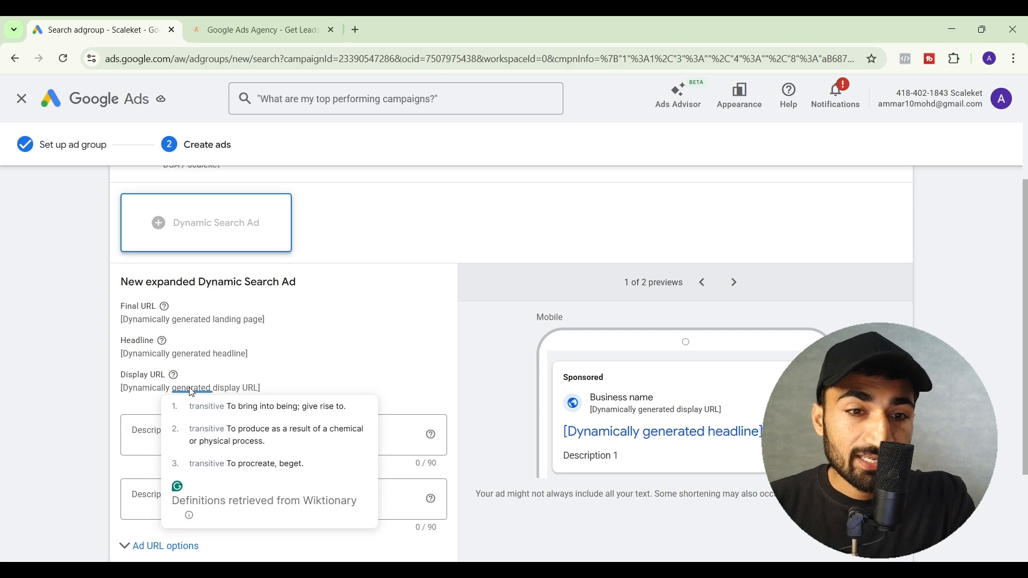
scroll(405, 336, down, 3)
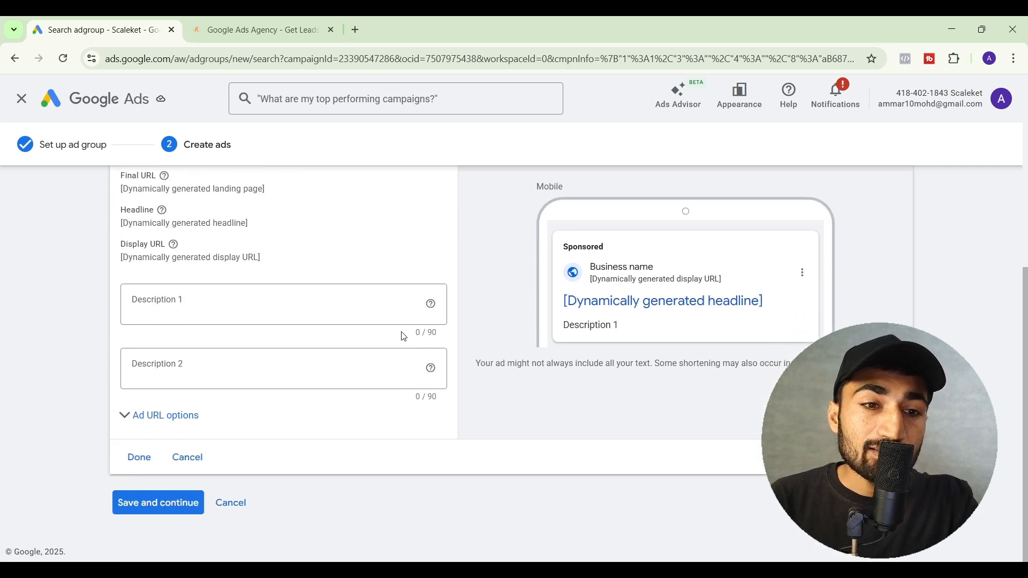
click(325, 304)
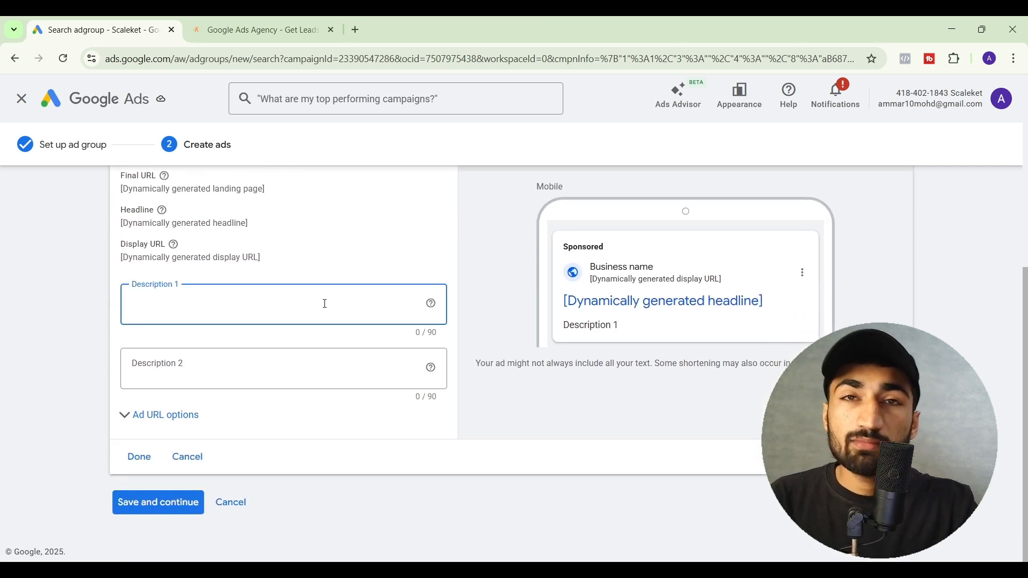
click(263, 360)
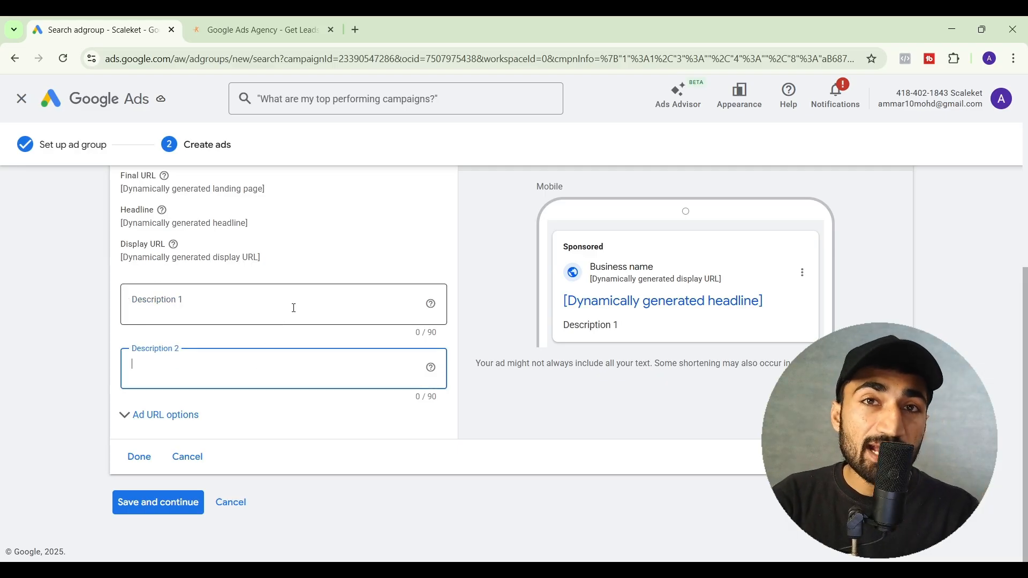
click(269, 320)
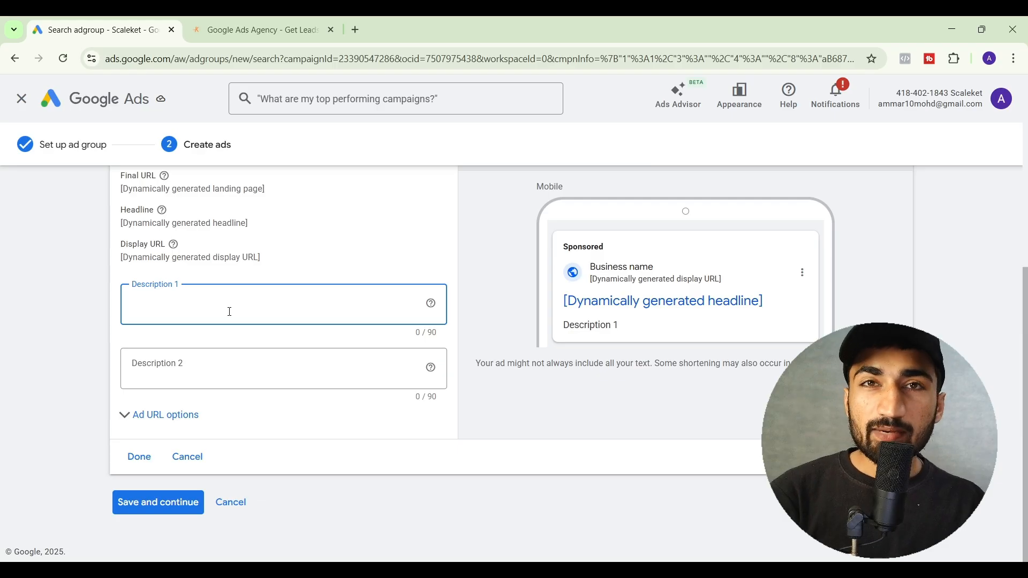
text(Are yo)
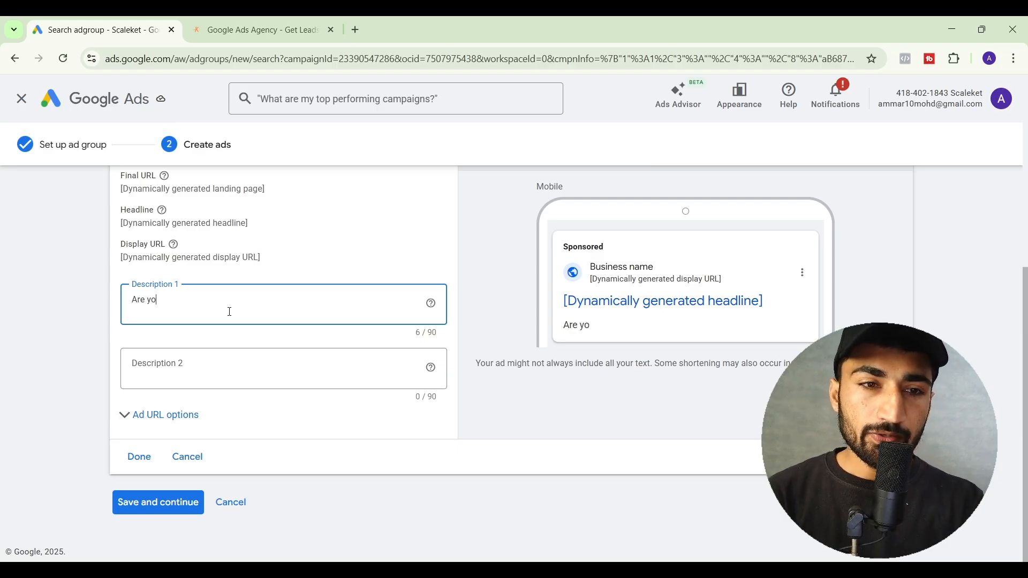
text(u a local)
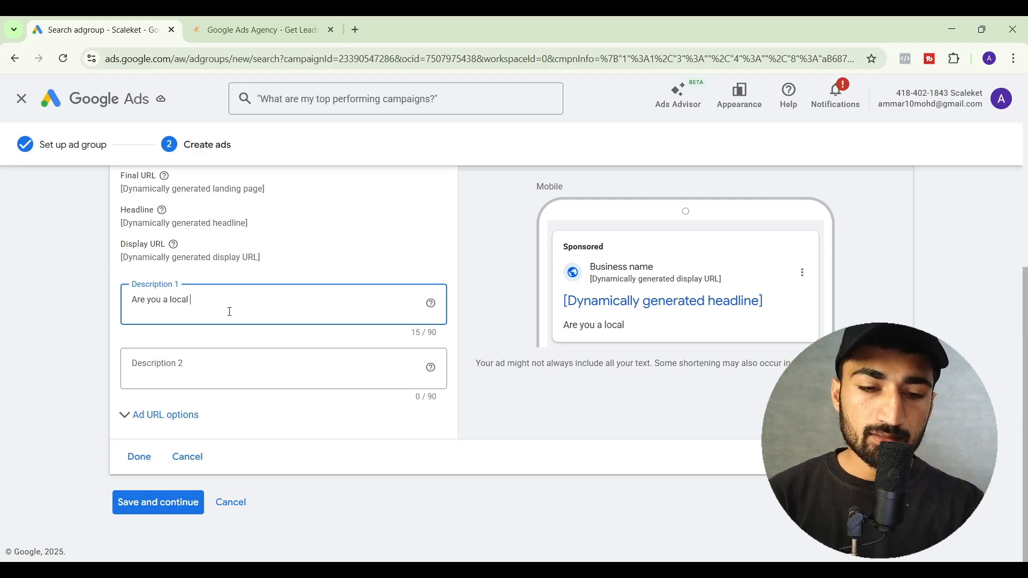
text( service busines)
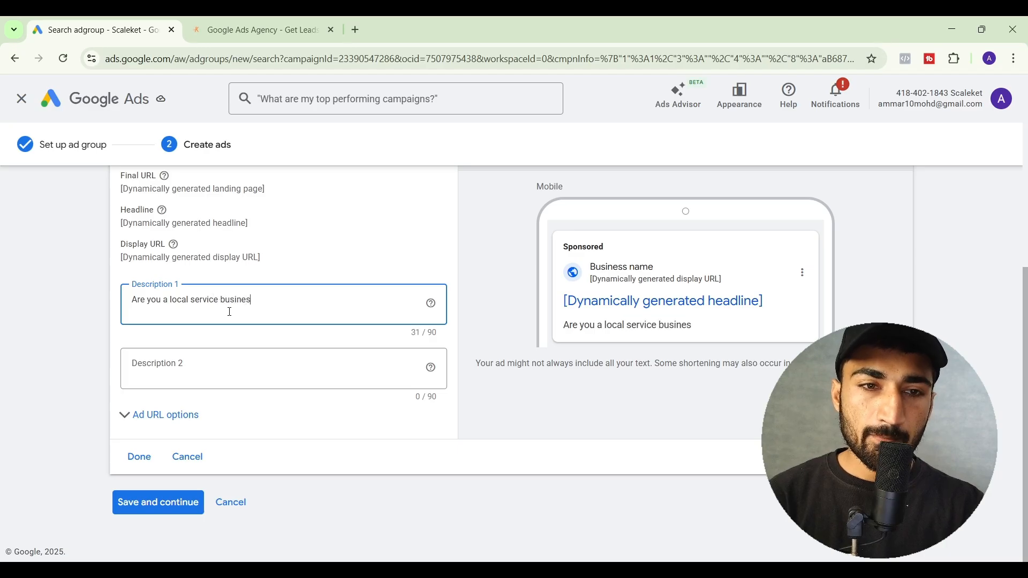
text(s looking for)
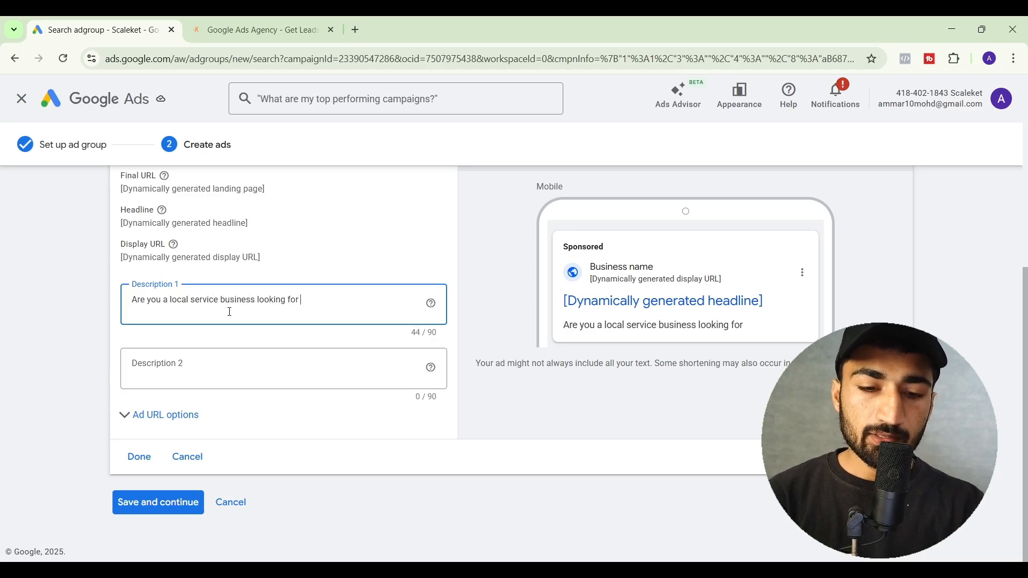
text( Google ads a)
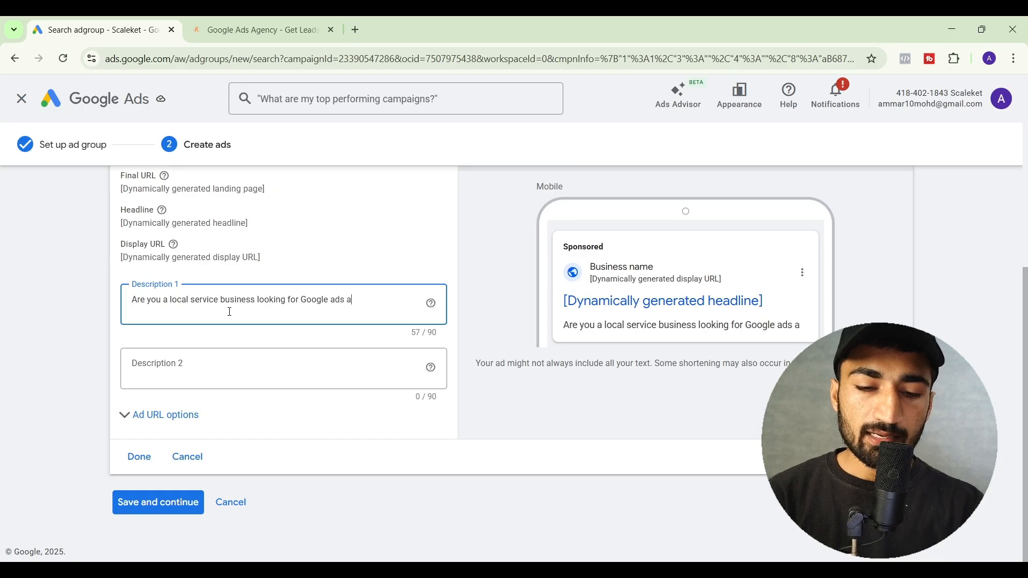
text(gency?)
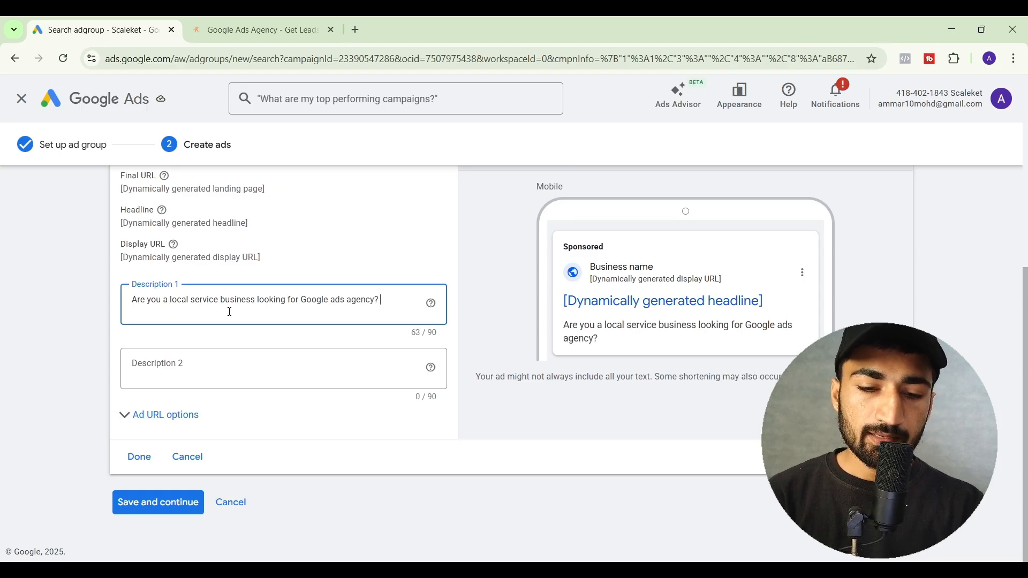
text( Get free au)
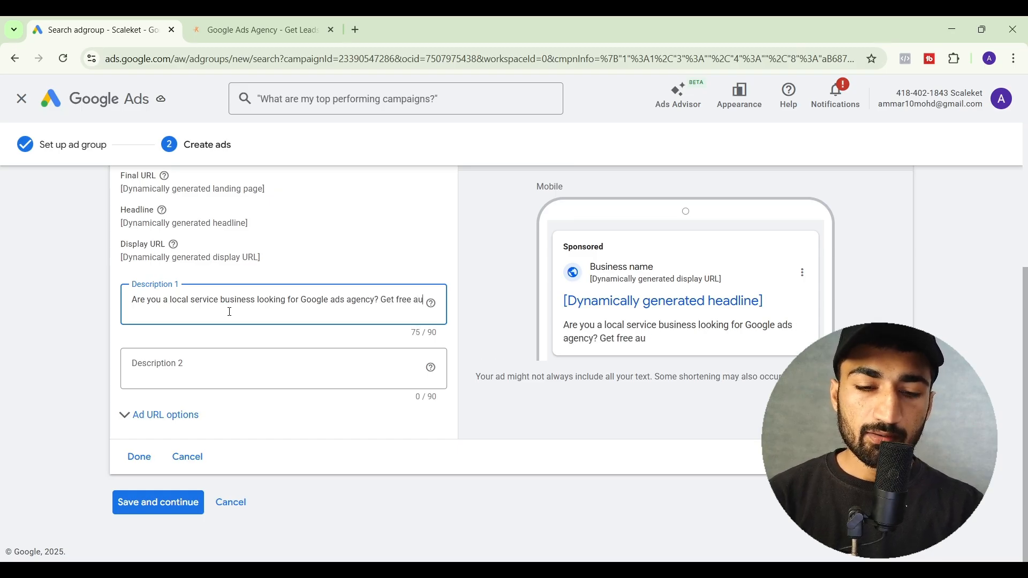
text(dit  today)
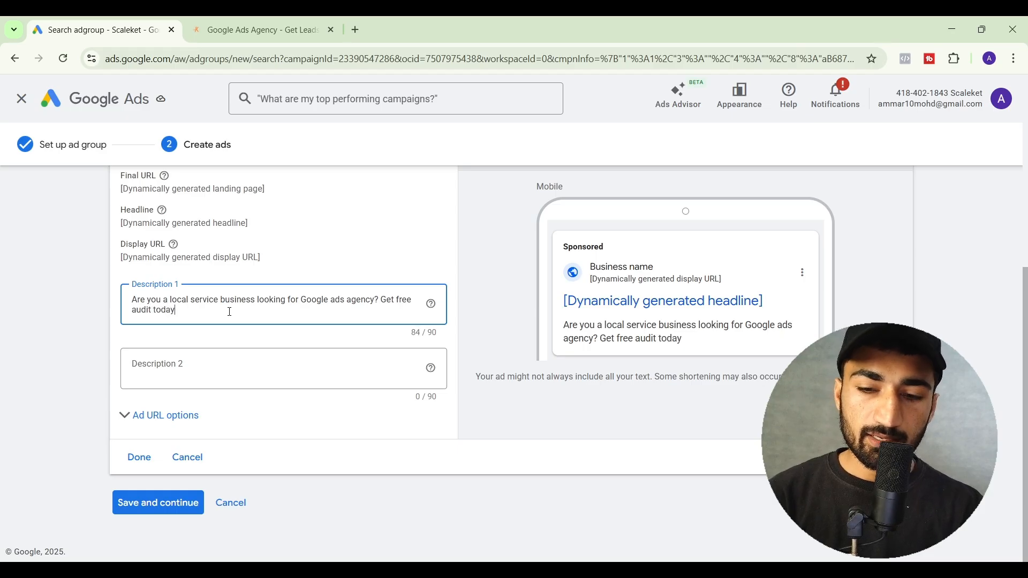
text(.)
Set Description 2 to "Talk yo tour dedicated google ads agency for local businesses. Schedule free audit now.", and finish and save the ad
click(230, 369)
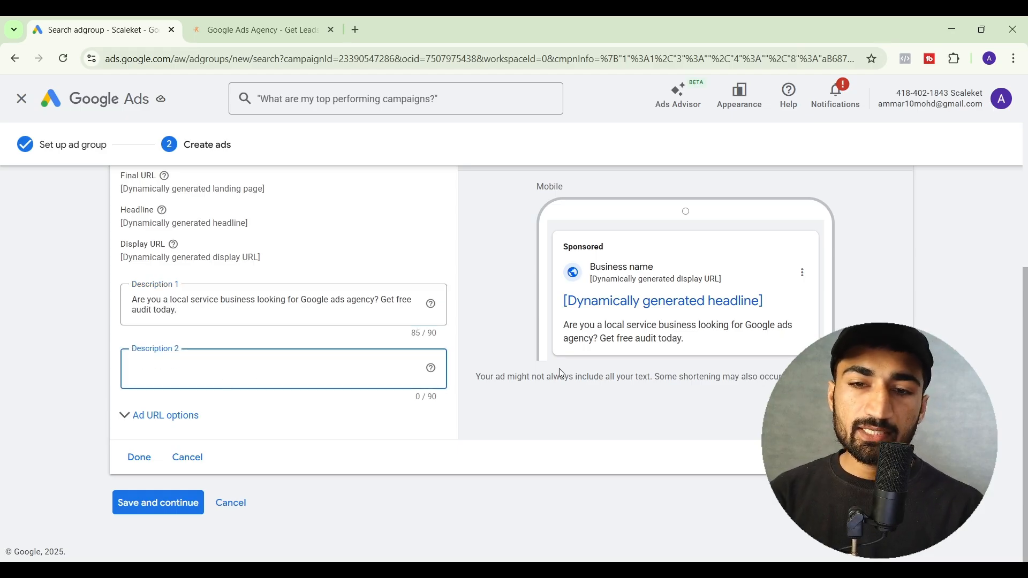
text(Talk yo tour dedicated google ads agency for local businesses. Schedule free audit now.)
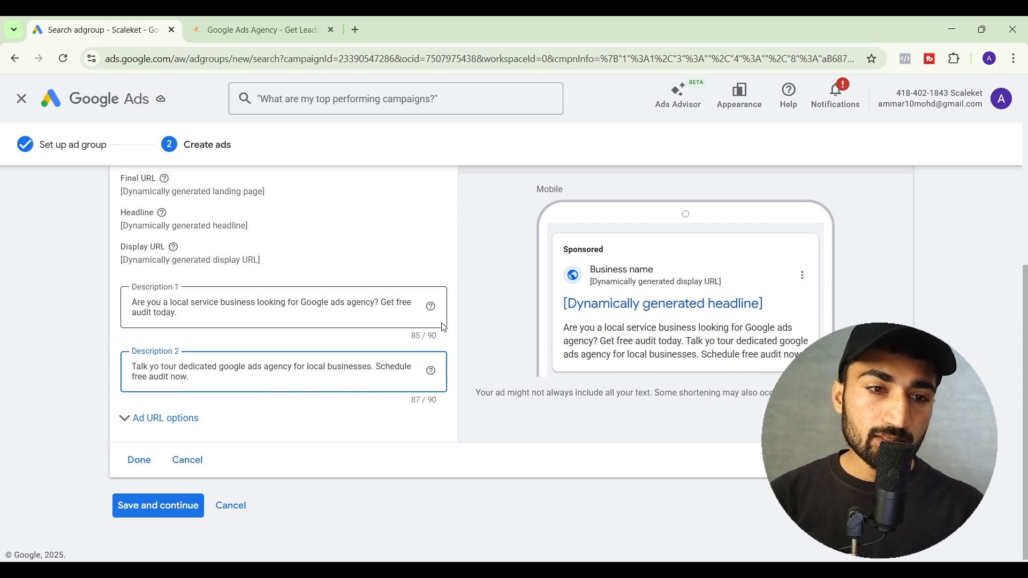
scroll(443, 327, up, 2)
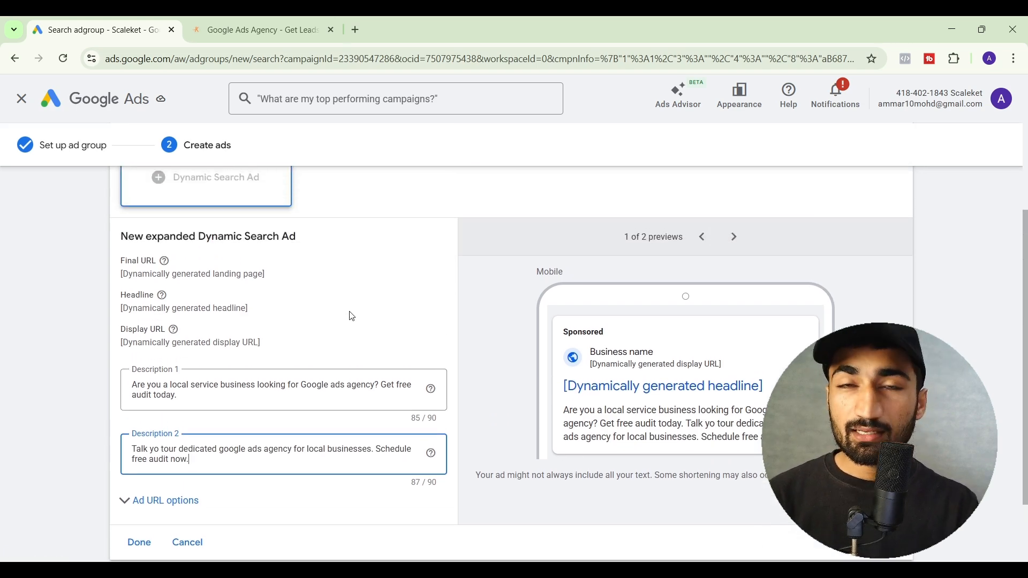
scroll(352, 316, down, 2)
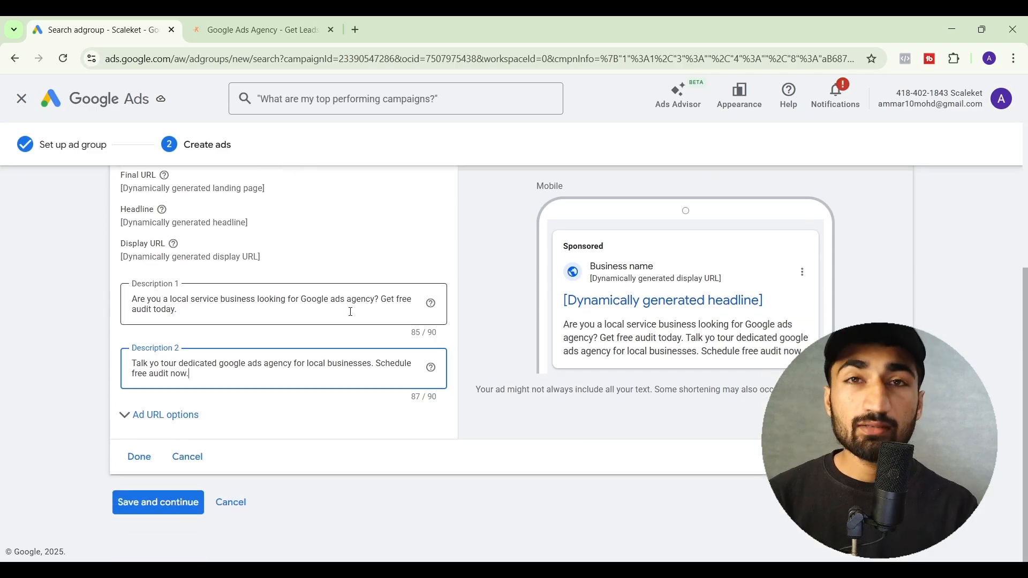
click(139, 457)
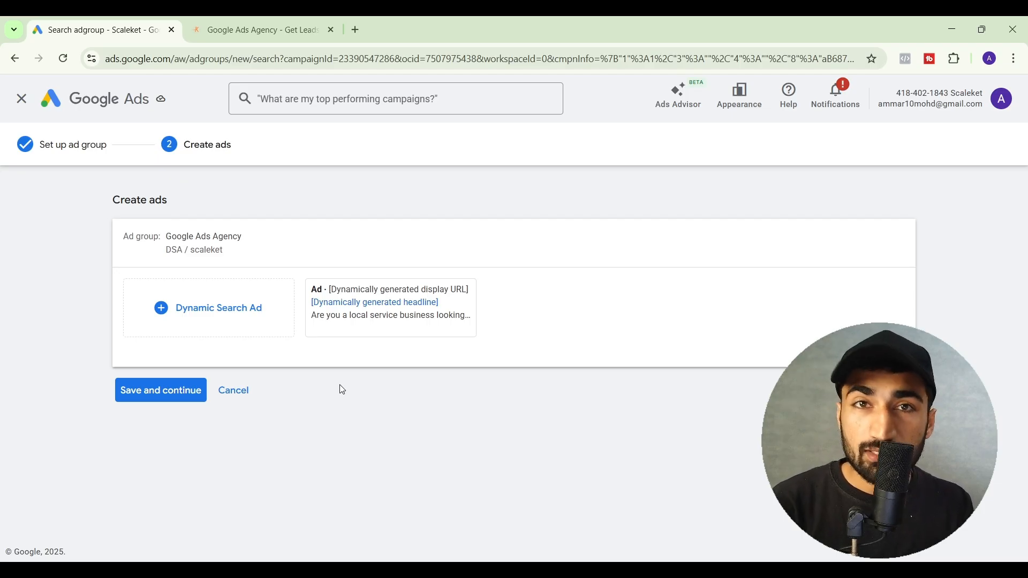
click(172, 395)
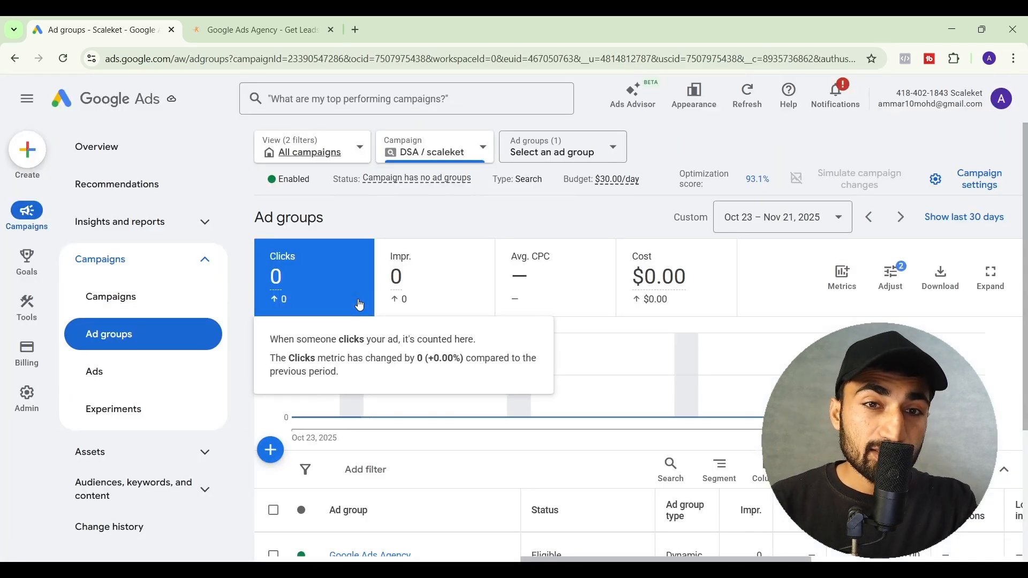
Narrow the DSA / scaleket campaign view to the Google Ads Agency ad group and open its list of ads
click(451, 162)
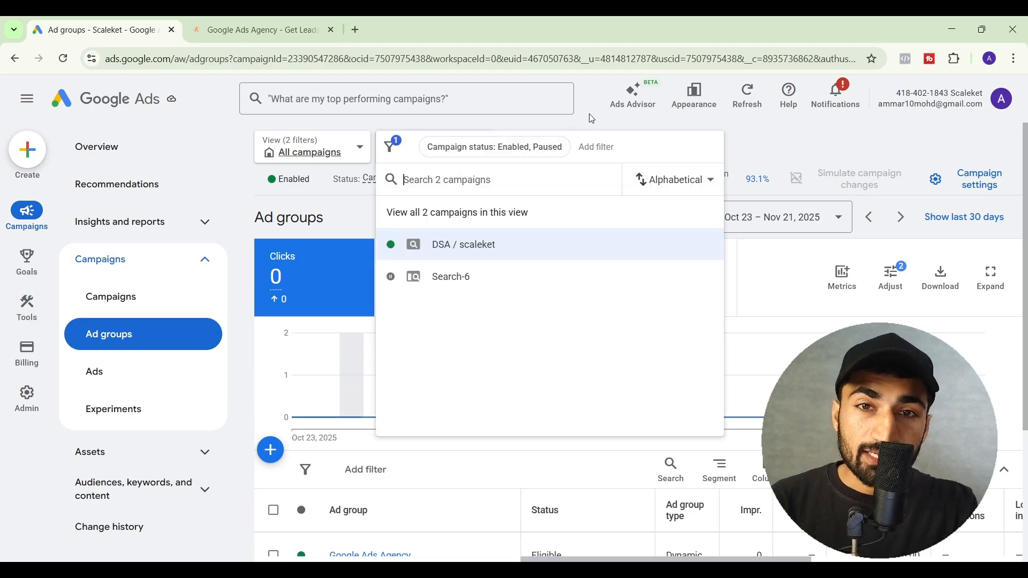
key(Return)
click(569, 160)
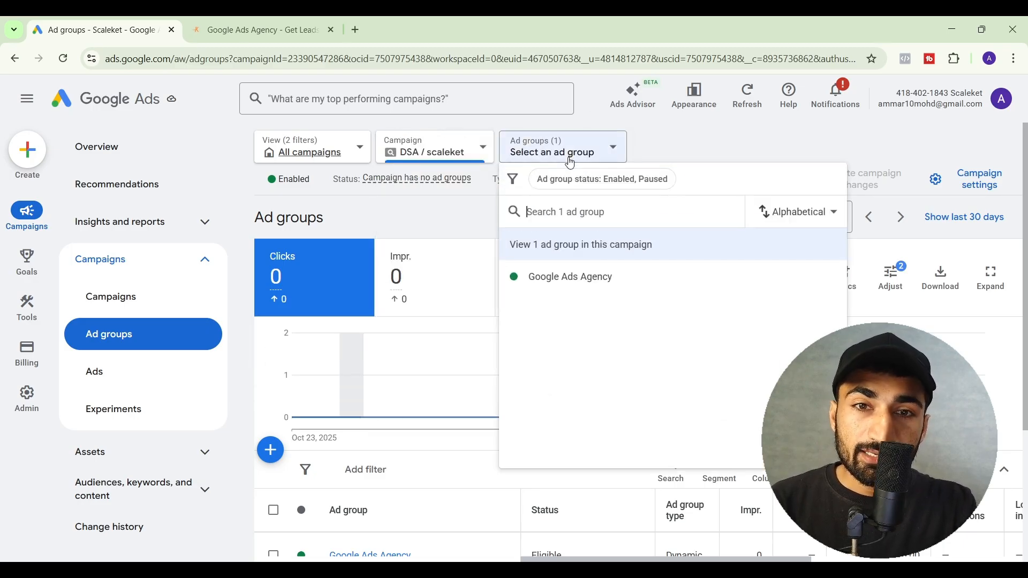
click(565, 277)
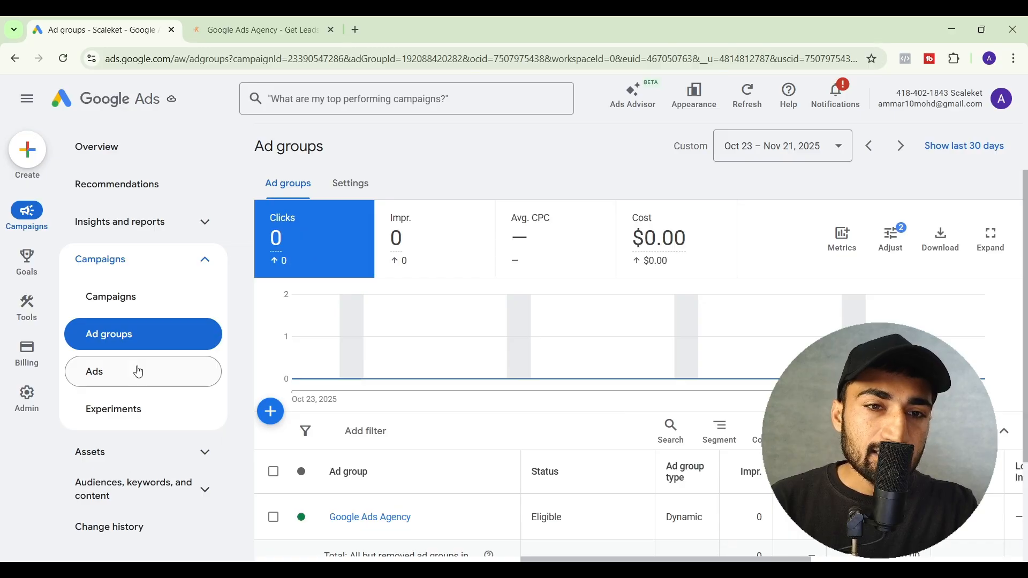
click(139, 371)
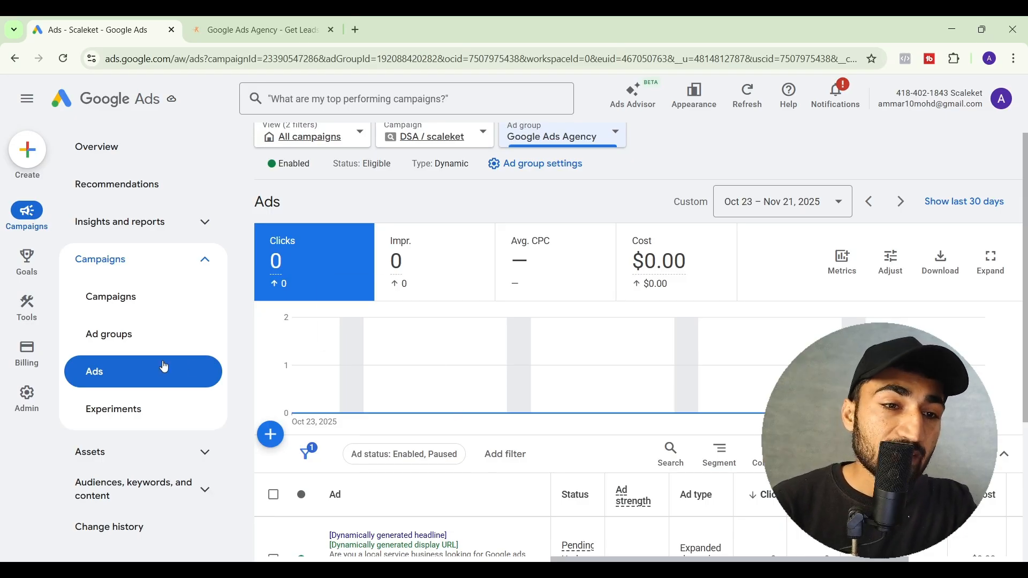
Open the dynamic ad targets of the Google Ads Agency ad group and check the exact URL target and its status
click(152, 453)
click(155, 506)
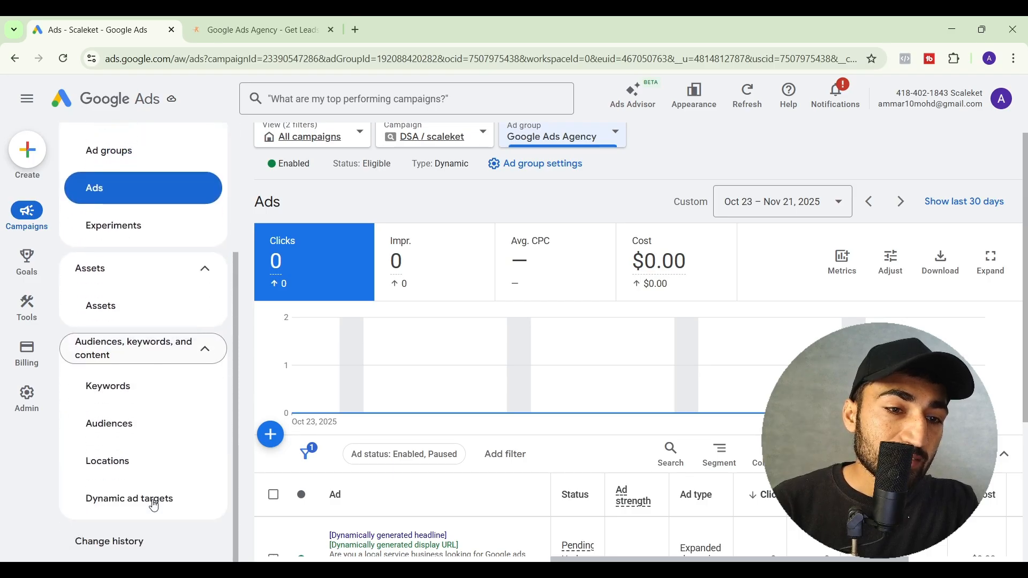
click(144, 502)
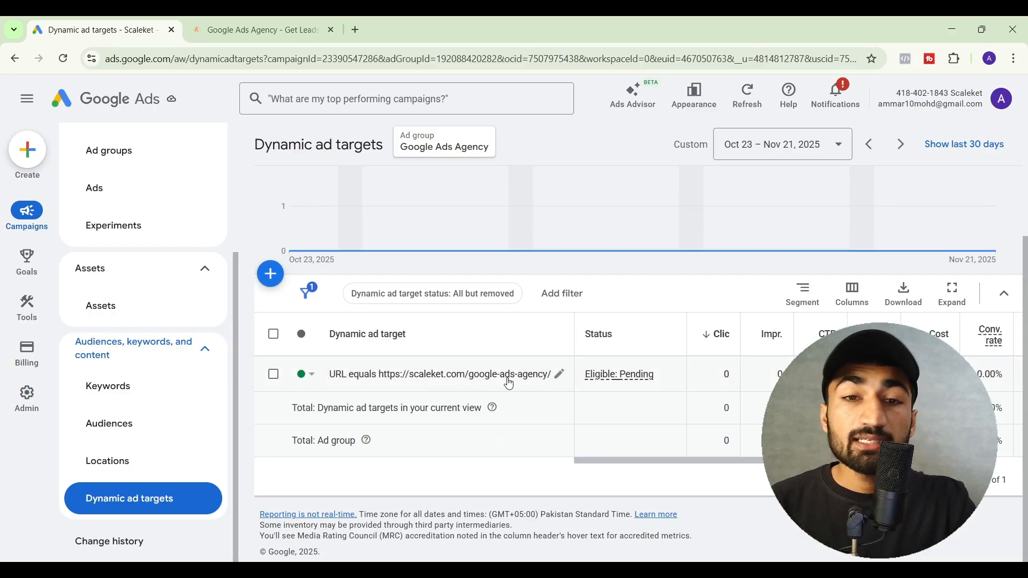
mouse_move(643, 383)
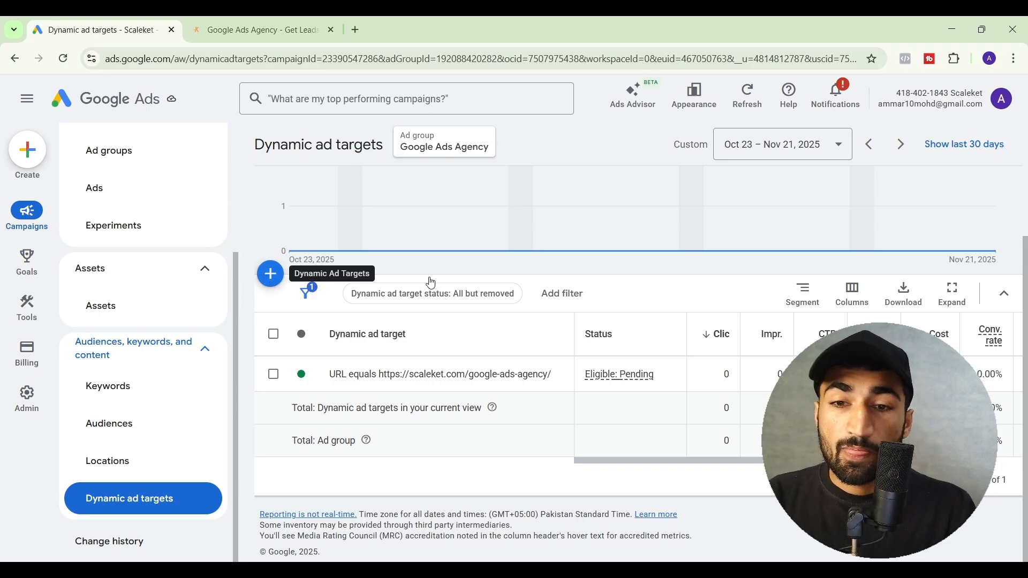
scroll(431, 283, up, 3)
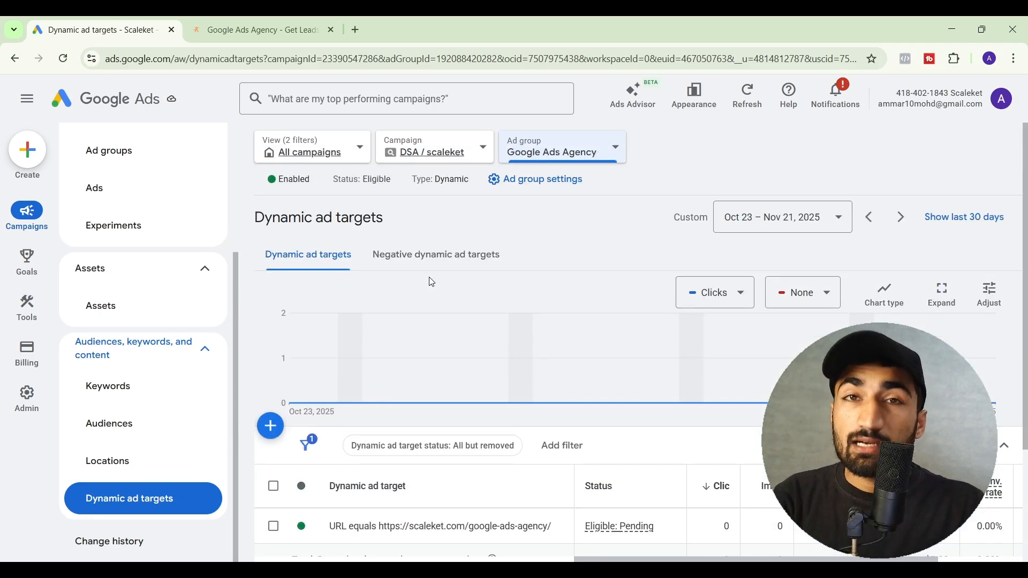